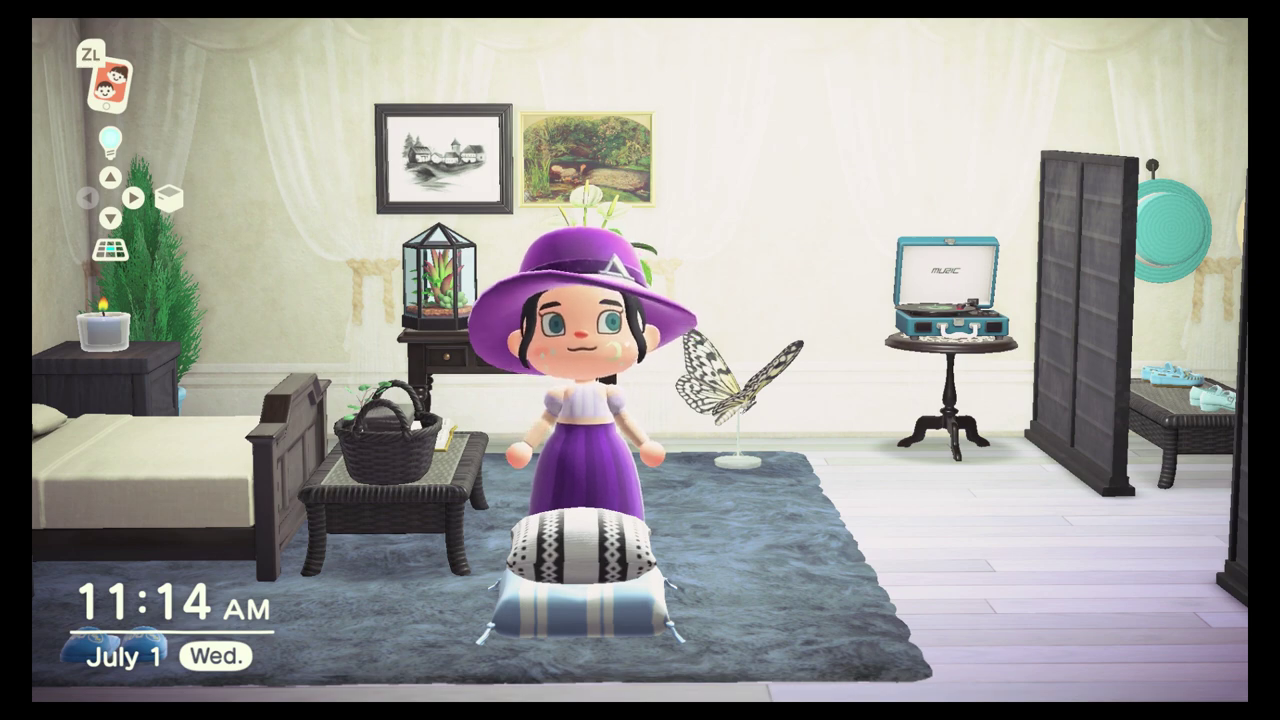
Step: Open the pro design named Plaid for editing, keeping the long puff-sleeved dress as its clothing type
key(zl)
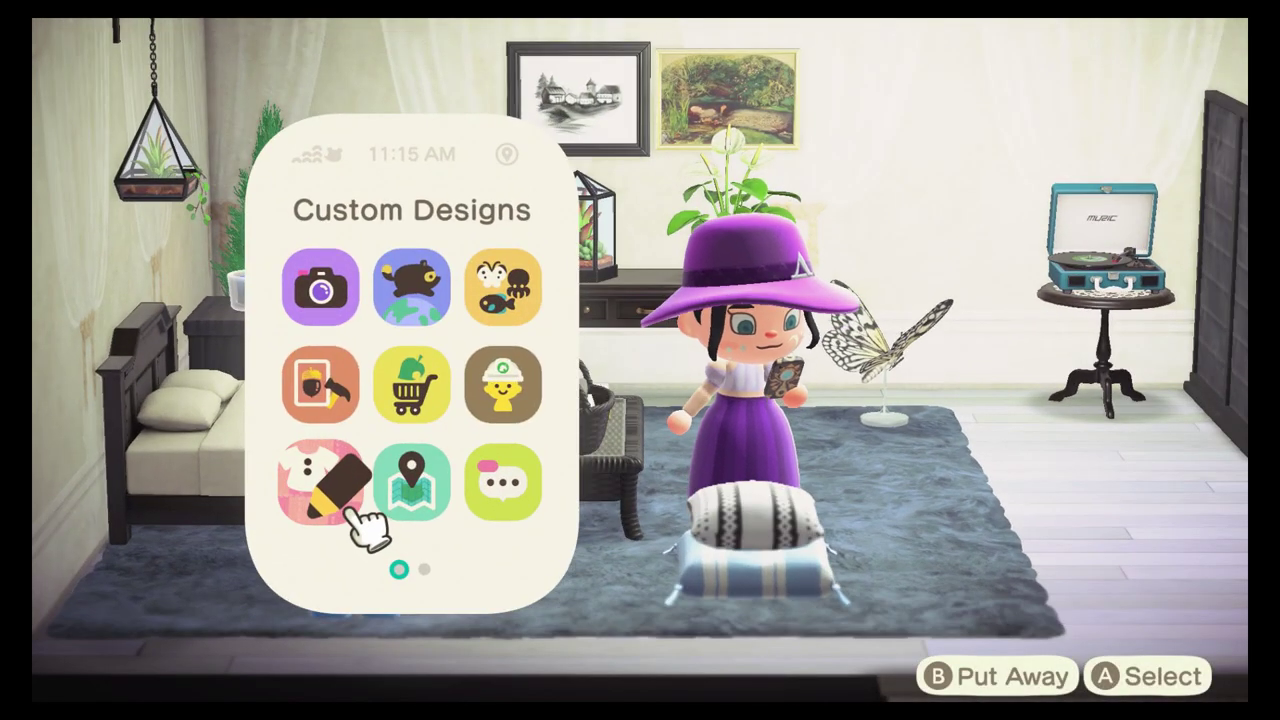
key(a)
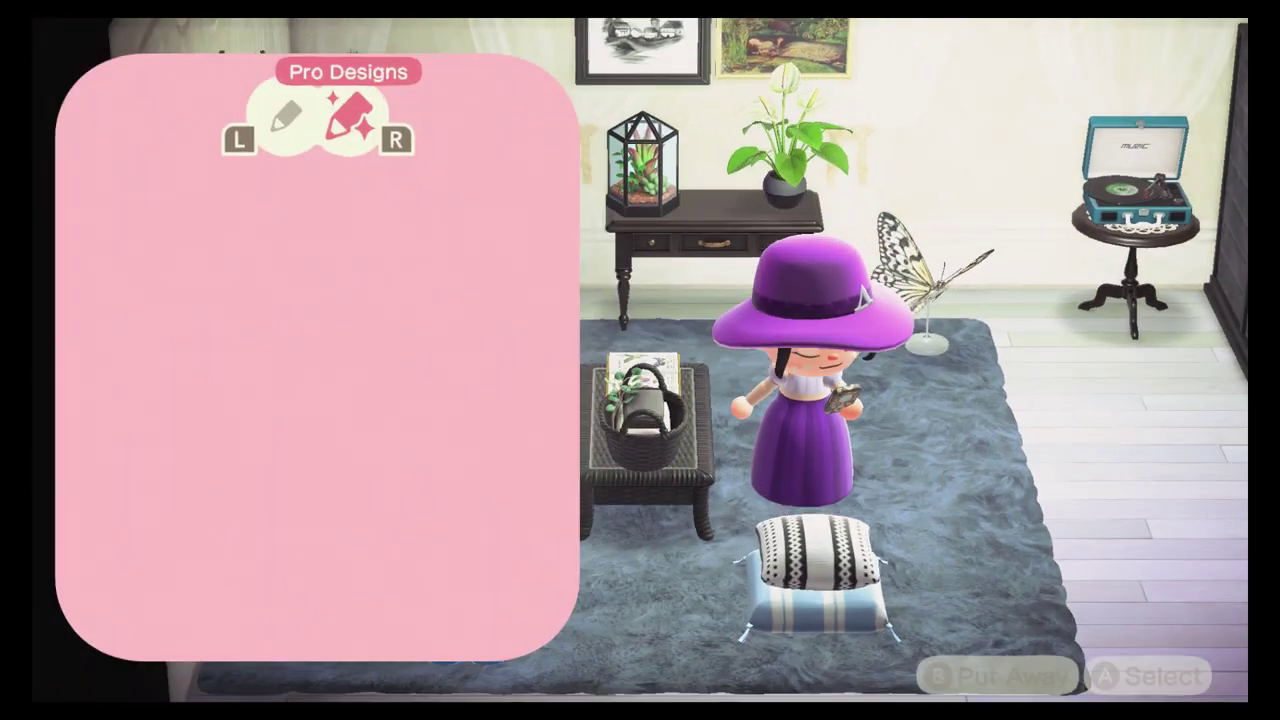
key(a)
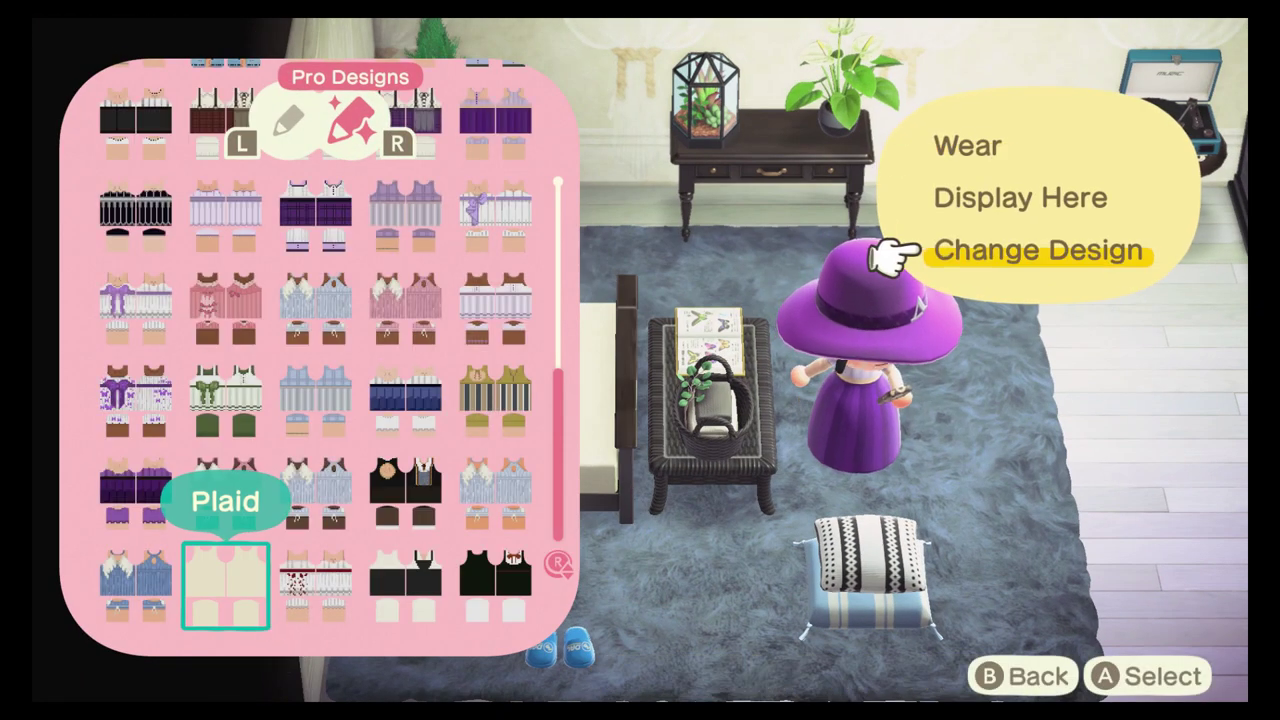
key(Up)
key(a)
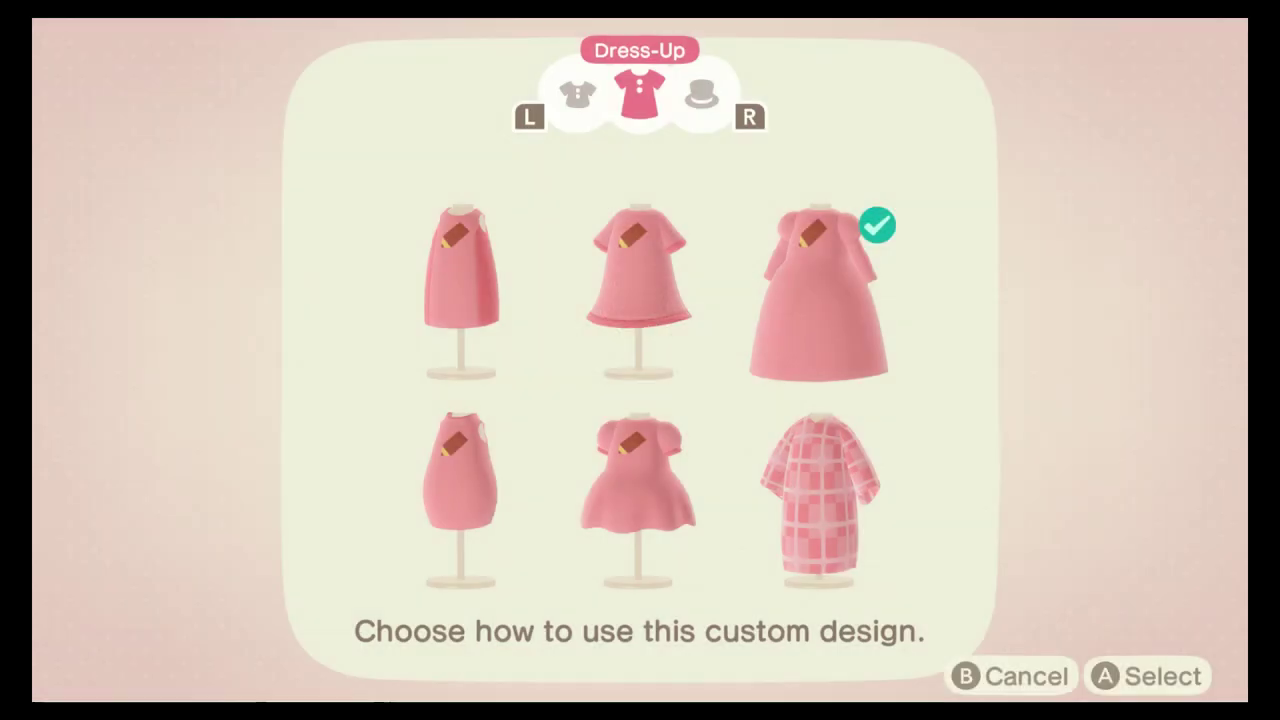
key(a)
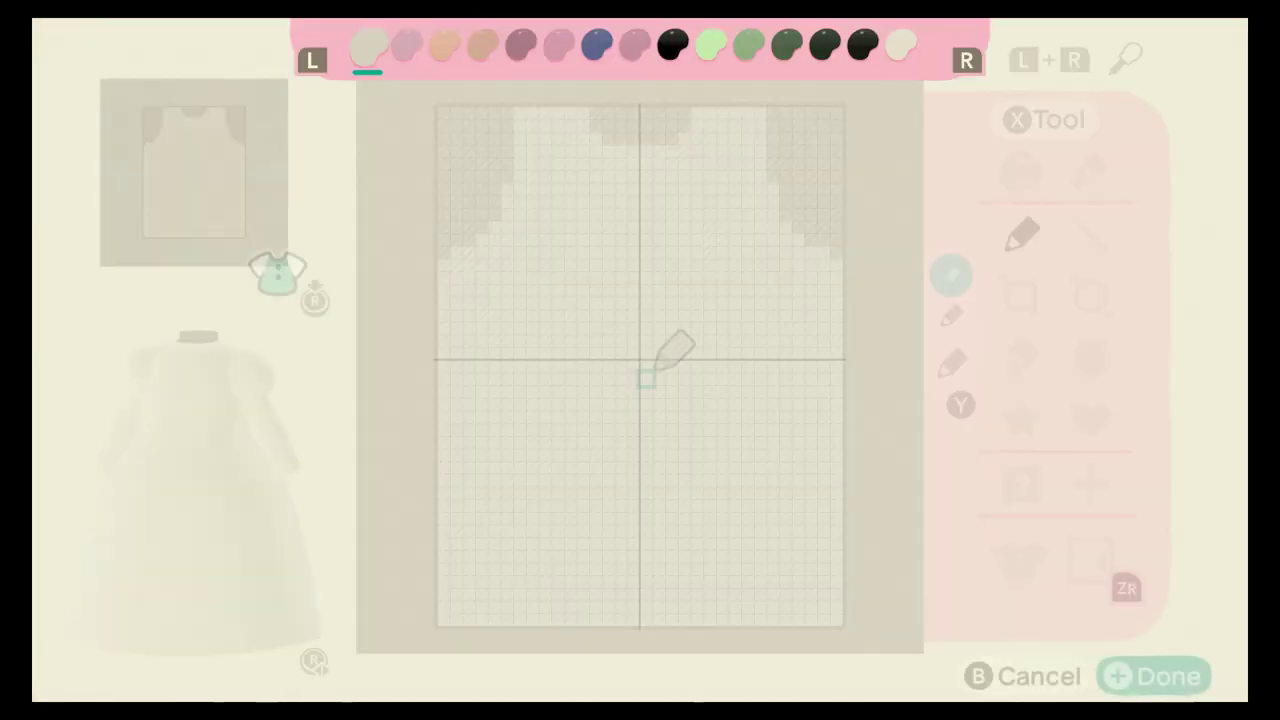
Step: Select the light green palette colour and open its hue, vividness and brightness settings
key(l)
key(l)
key(l)
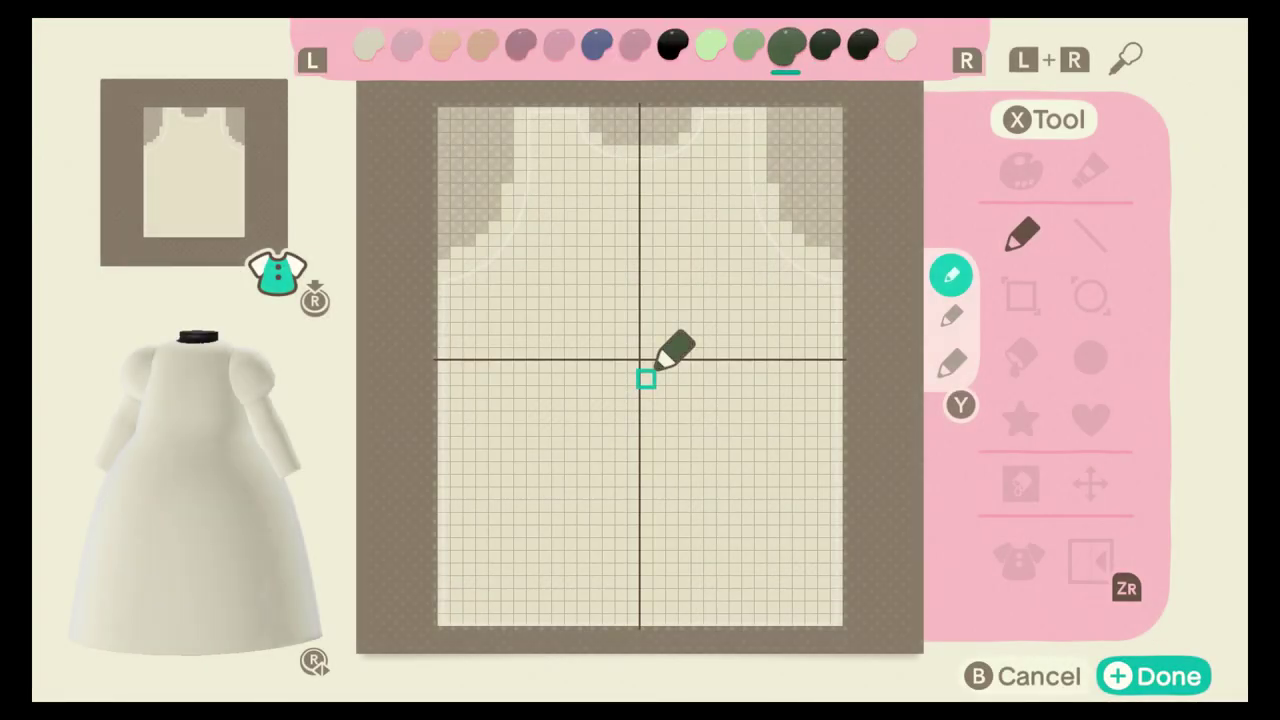
key(l)
key(l)
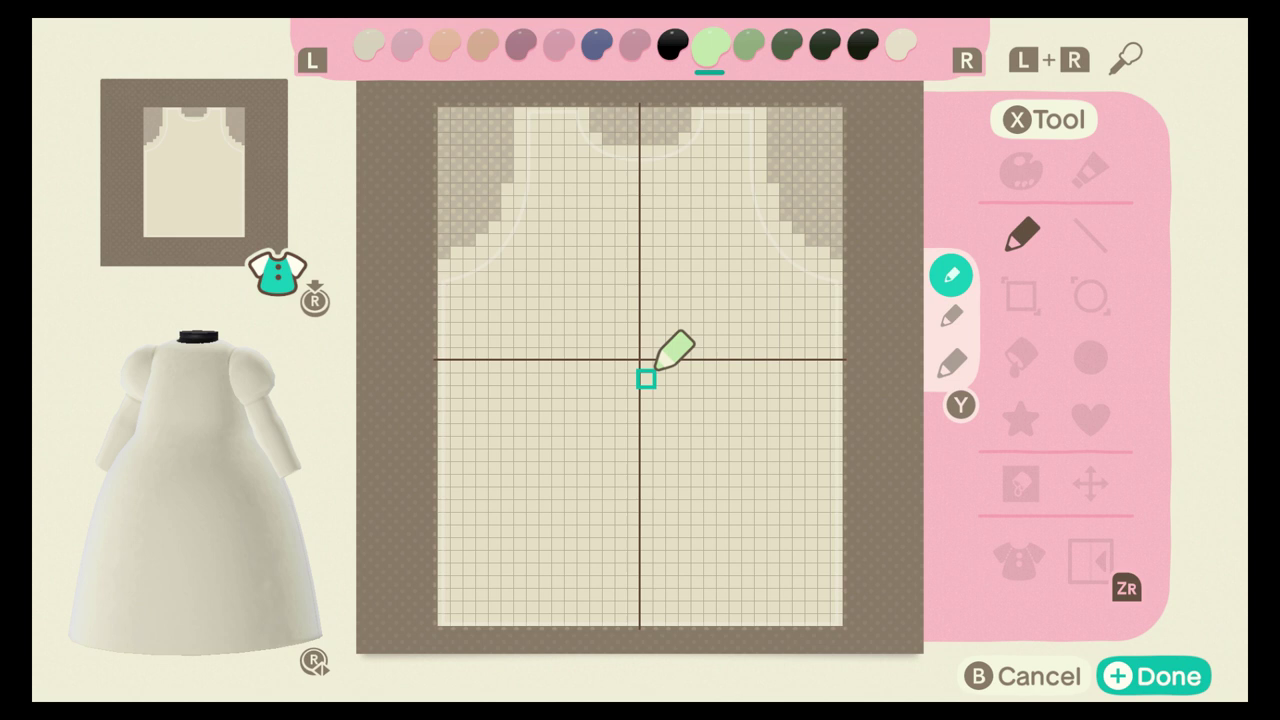
key(x)
key(Right)
key(a)
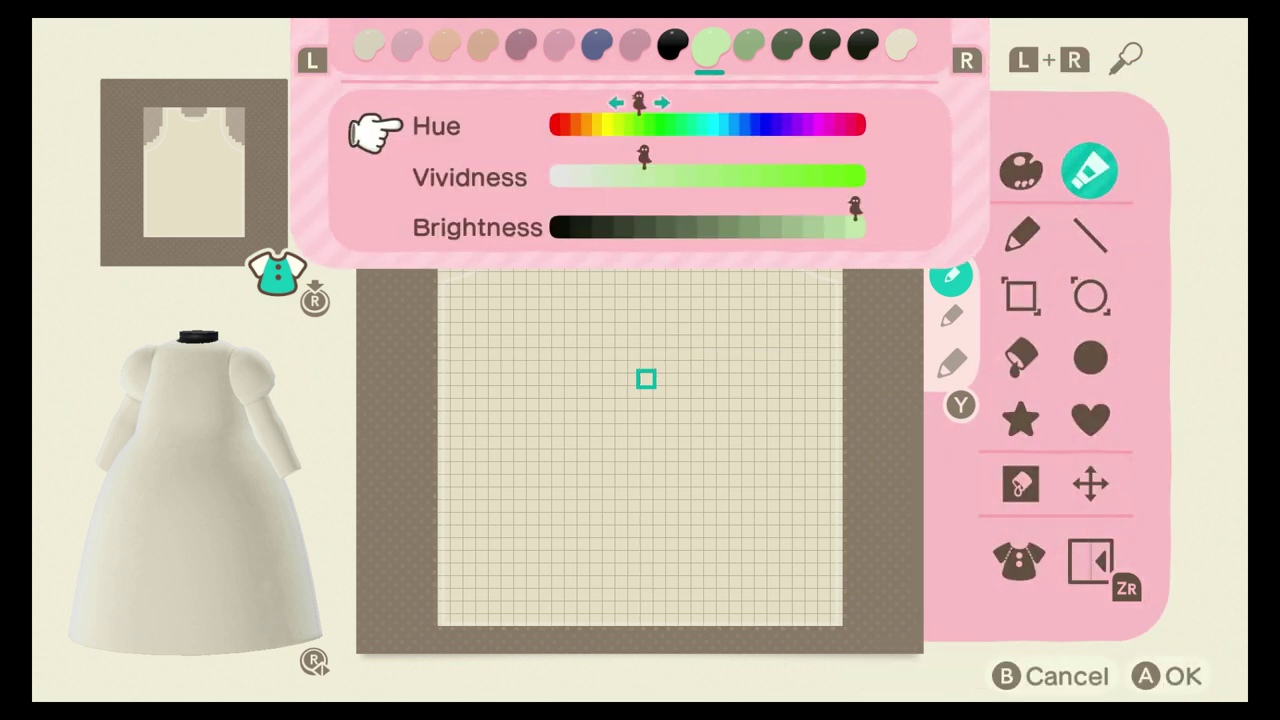
Step: Try a blue hue for the light green palette colour
key(Right)
key(Right)
key(Right)
key(Right)
key(Right)
key(Right)
key(Right)
key(Right)
key(Right)
key(Right)
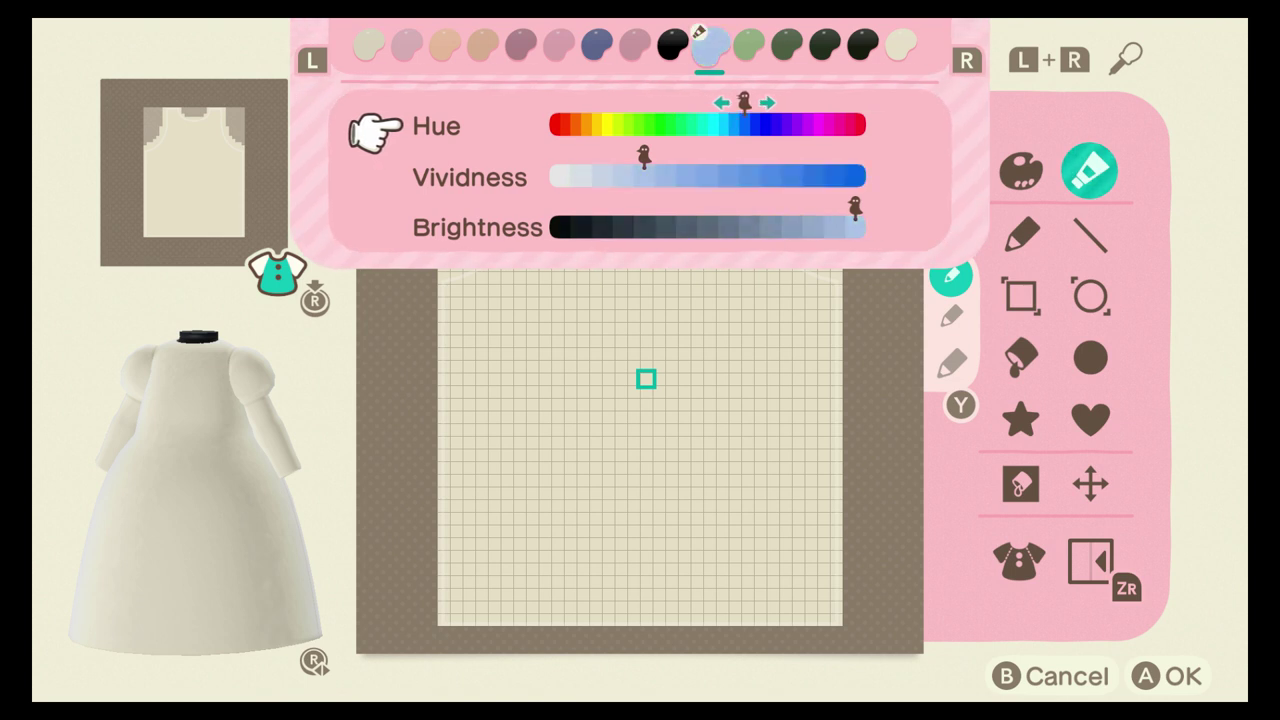
Step: Shift the hue of the first palette colour being mixed to a pale yellow
key(Left)
key(Left)
key(Left)
key(Left)
key(Left)
key(Left)
key(Left)
key(Left)
key(Left)
key(Left)
key(Left)
key(Left)
key(Left)
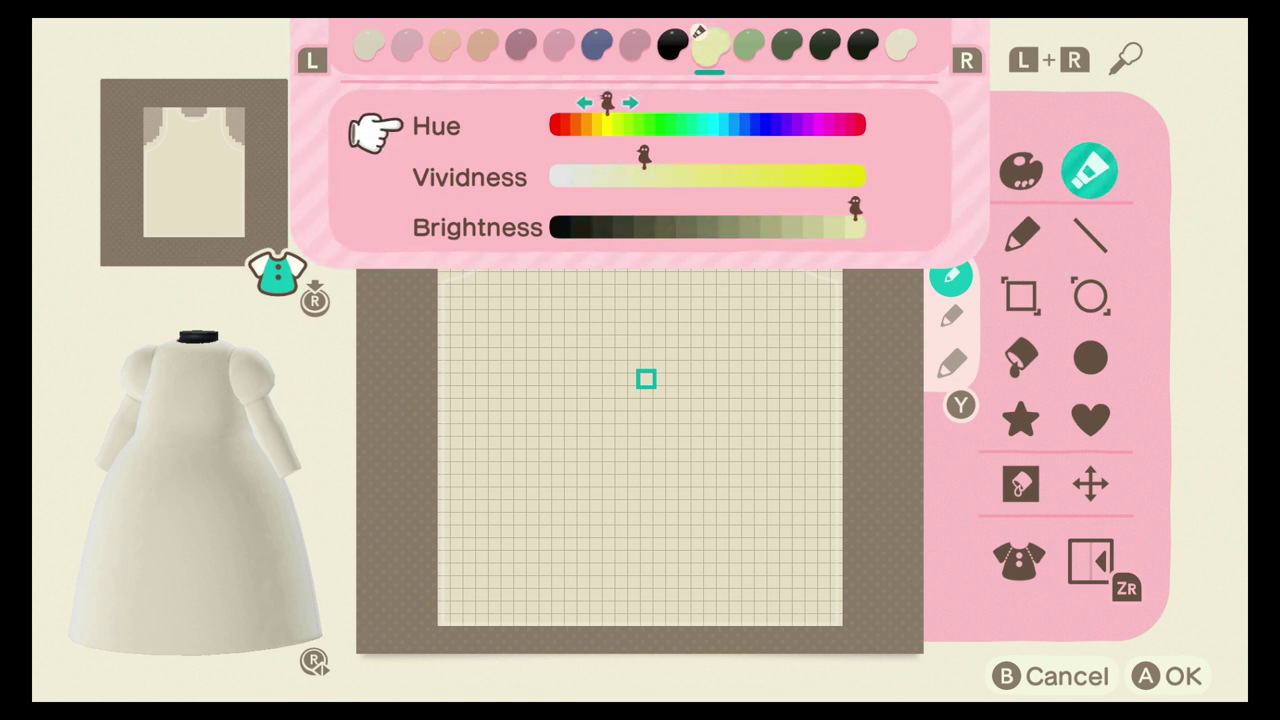
key(Left)
Step: Set the hue of the medium green and dark green palette colours to the red end of the scale
key(r)
key(Left)
key(Left)
key(Left)
key(Left)
key(r)
key(Left)
key(Left)
key(Left)
key(Left)
key(Left)
key(Left)
key(Left)
key(Left)
key(l)
key(Left)
key(Left)
key(Left)
key(Left)
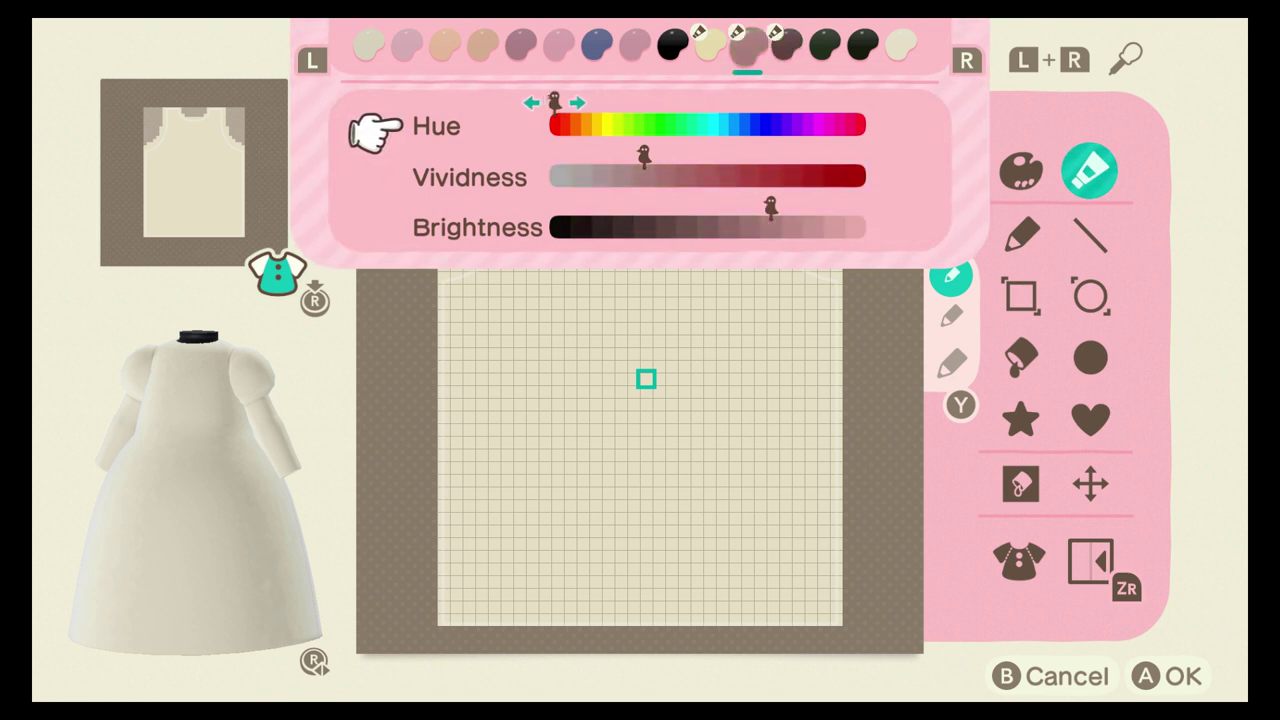
Step: Set the hue of the pale yellow palette colour to the red end of the scale, making it light pink
key(l)
key(Left)
key(Left)
key(Left)
key(Left)
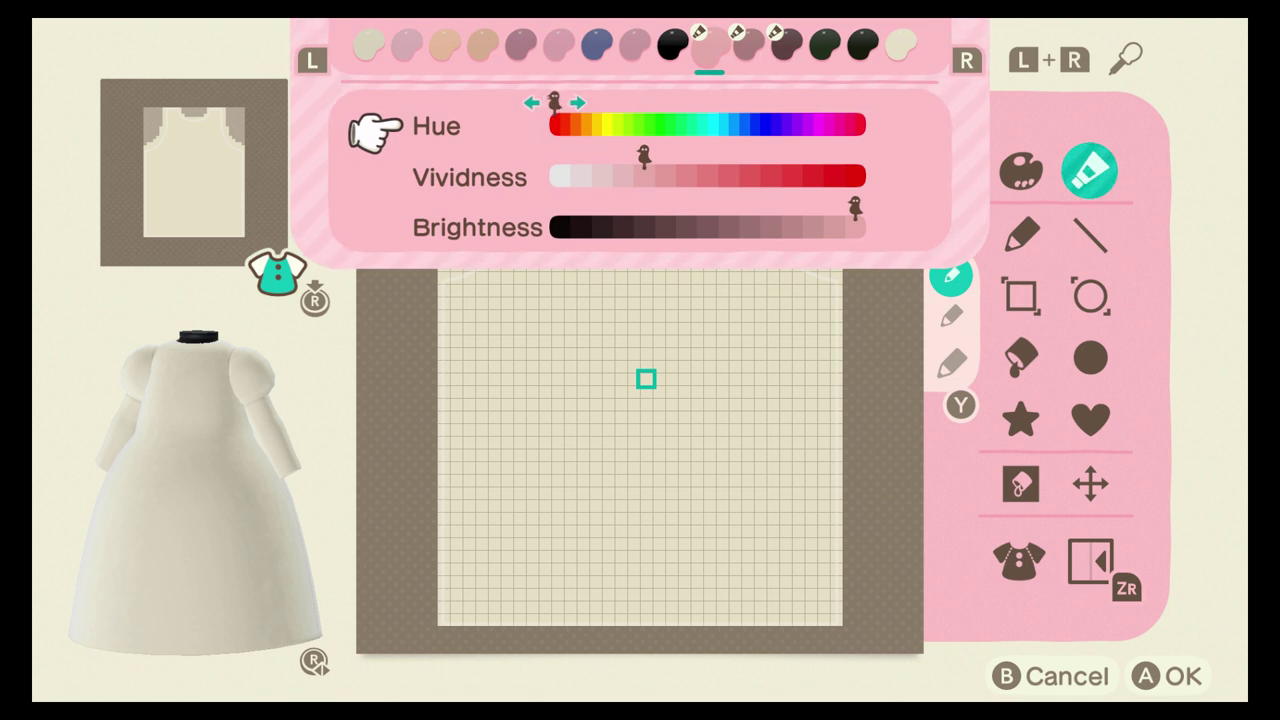
Step: Compare the vividness settings of the three adjusted pink palette colours
key(Down)
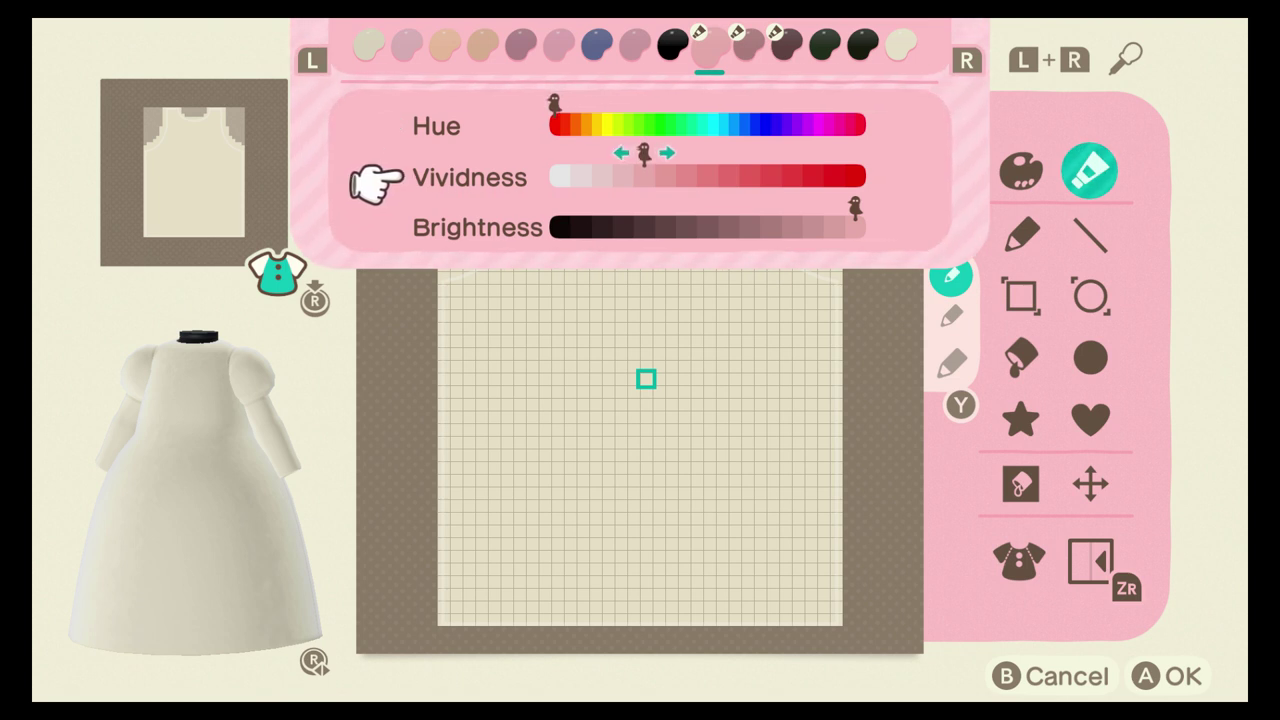
key(r)
key(r)
key(l)
key(l)
key(r)
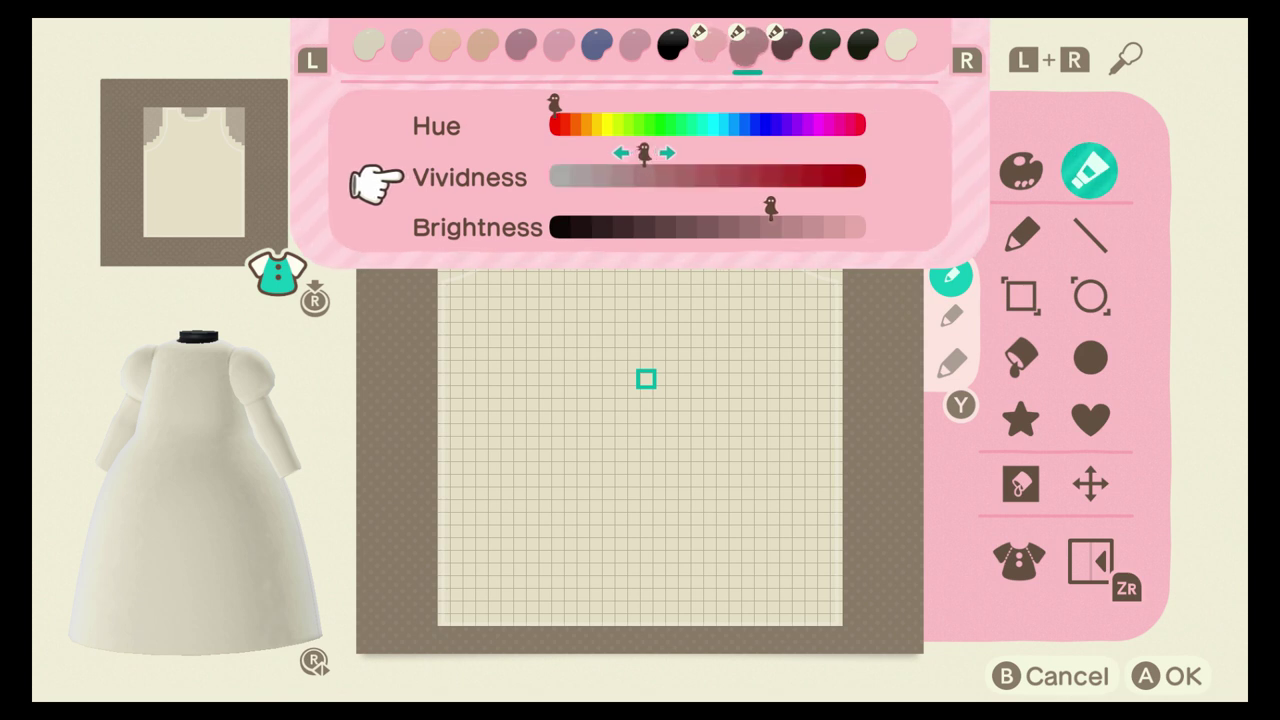
key(r)
key(l)
key(l)
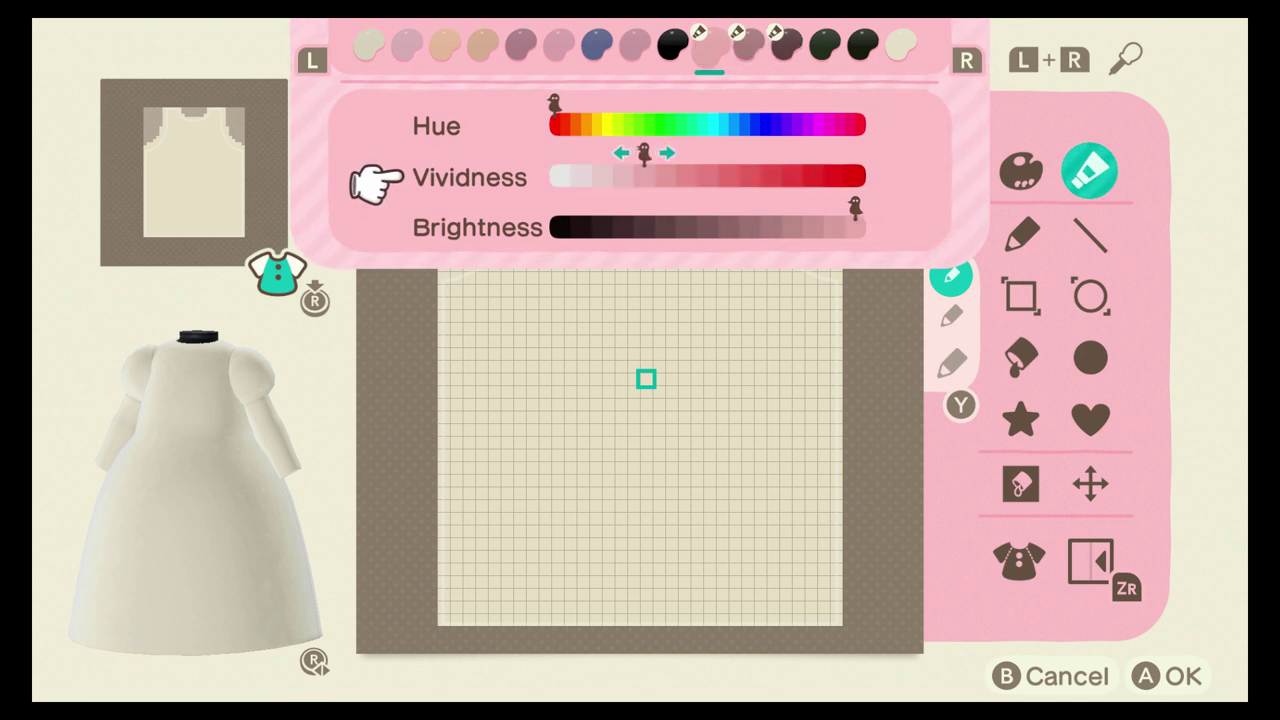
Step: Raise the brightness of the middle pink palette colour to one step below maximum
key(Down)
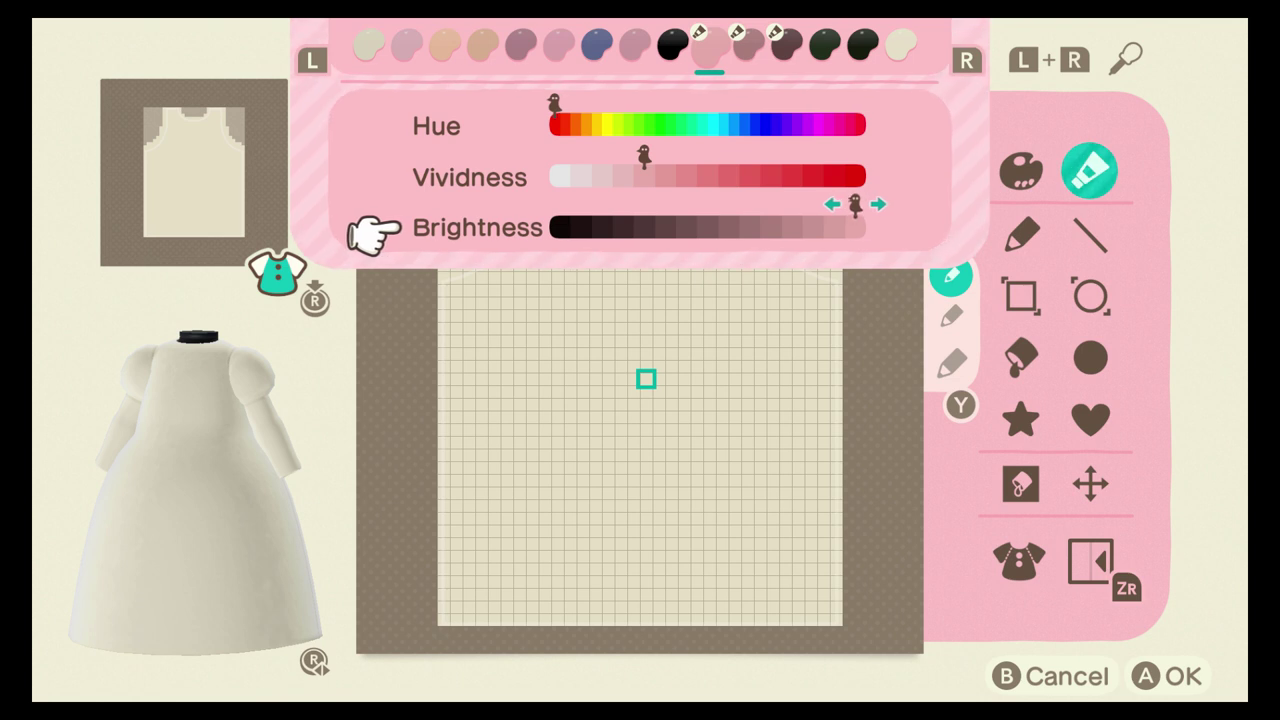
key(Left)
key(Left)
key(Left)
key(Left)
key(Right)
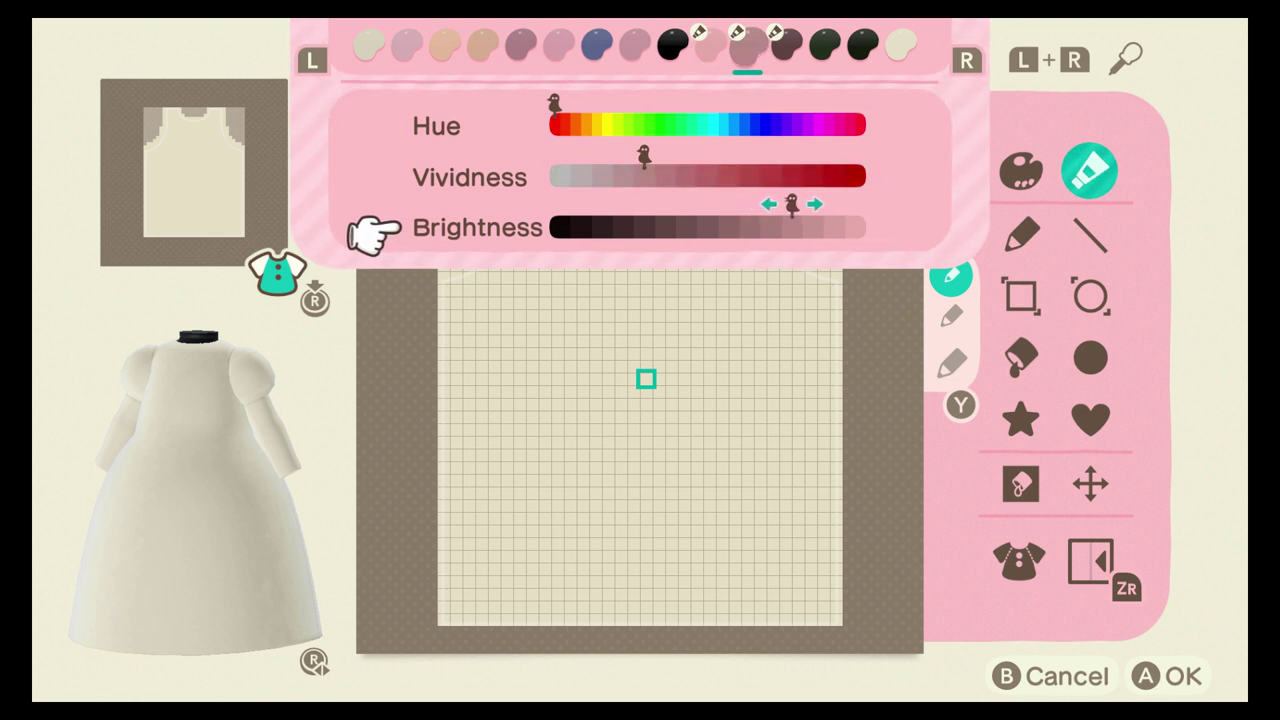
key(Right)
key(Right)
Step: Raise the brightness of the third, darkest pink palette colour to two steps below maximum
key(r)
key(Right)
key(Right)
key(Right)
key(Right)
key(Right)
key(Right)
key(Right)
key(Right)
key(Left)
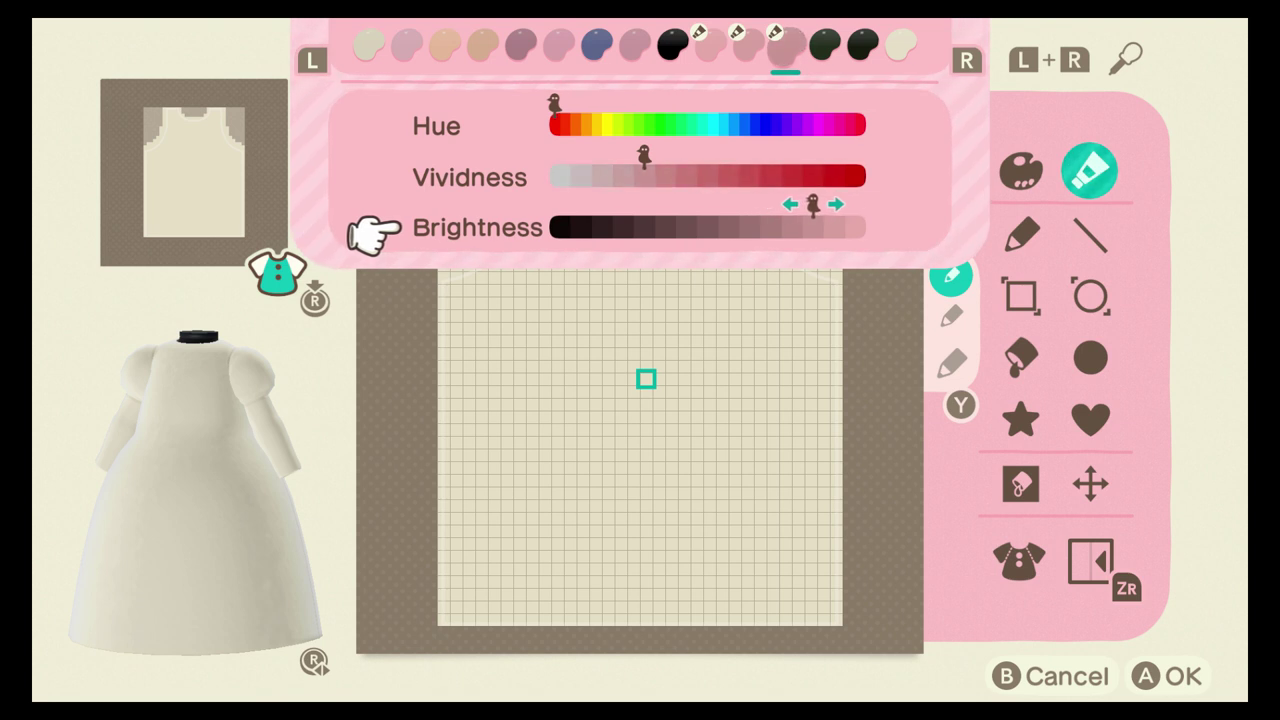
Step: Compare the brightness of the three pinks and apply the adjusted palette with the lightest pink selected
key(l)
key(l)
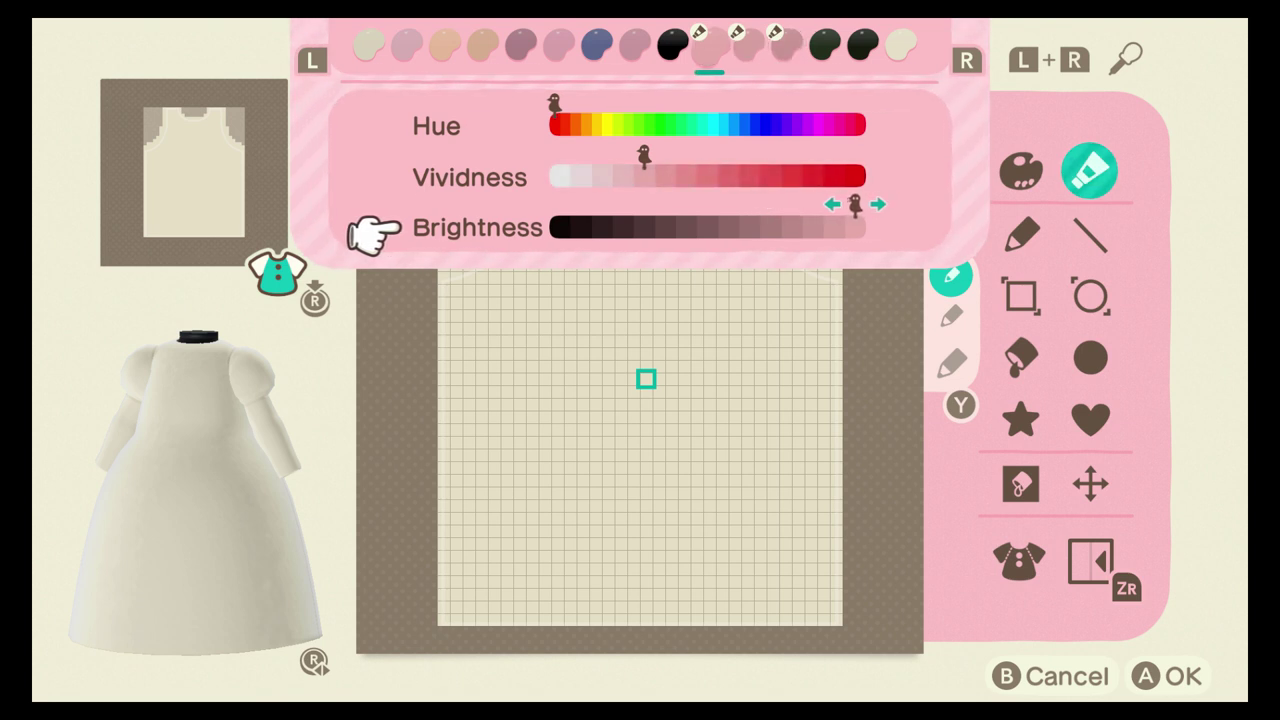
key(r)
key(Left)
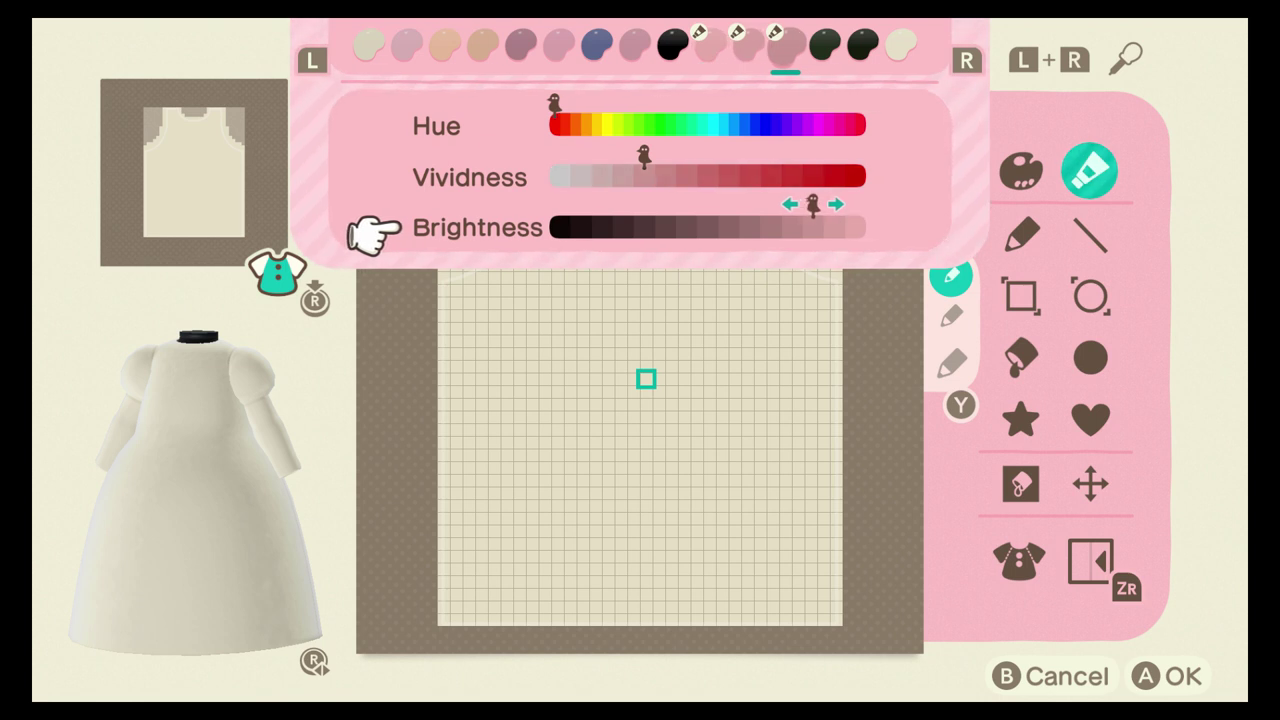
key(l)
key(l)
key(a)
Step: Draw a mirrored pencil line in the lightest pink across the full width of the dress just below the centre line
key(Down)
key(Left)
key(a)
key(zr)
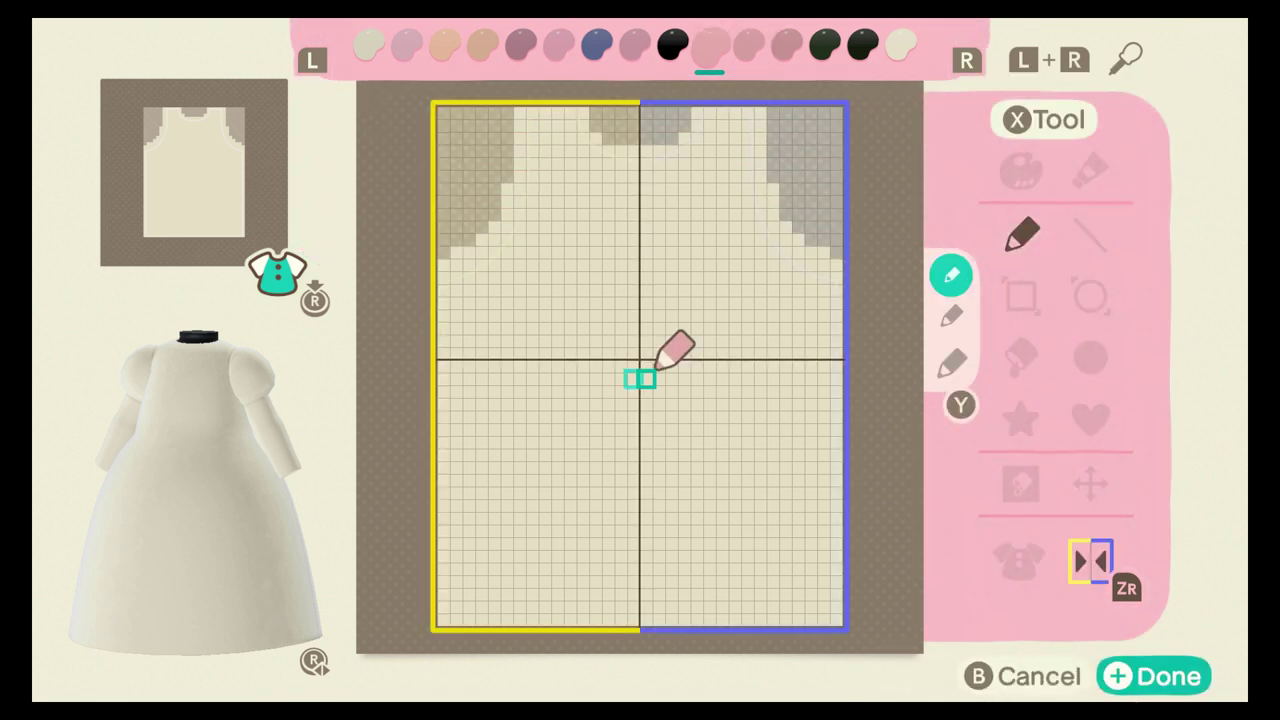
drag(660, 354, 846, 354)
Step: Fill the area below the pink waistline with the lightest pink to colour the skirt
key(x)
key(Down)
key(Down)
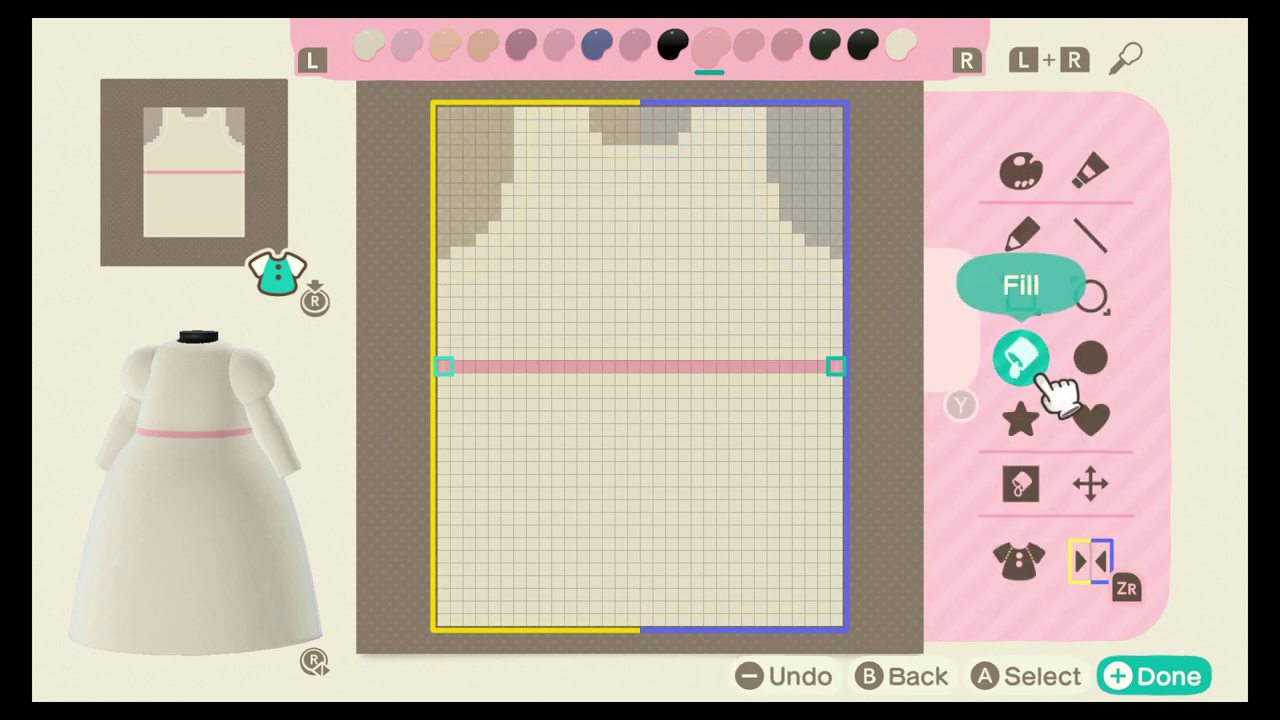
key(a)
click(840, 389)
Step: Return to the pencil and switch off mirrored drawing
key(x)
key(Up)
key(Up)
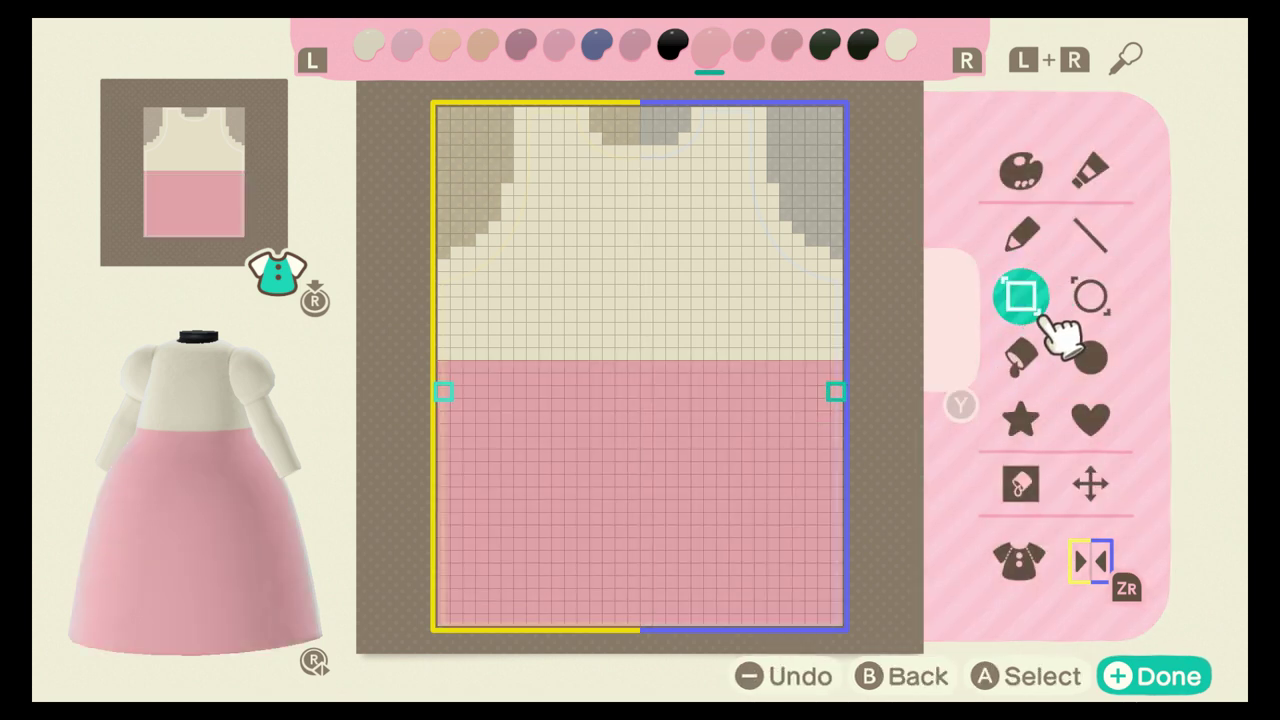
key(a)
key(zr)
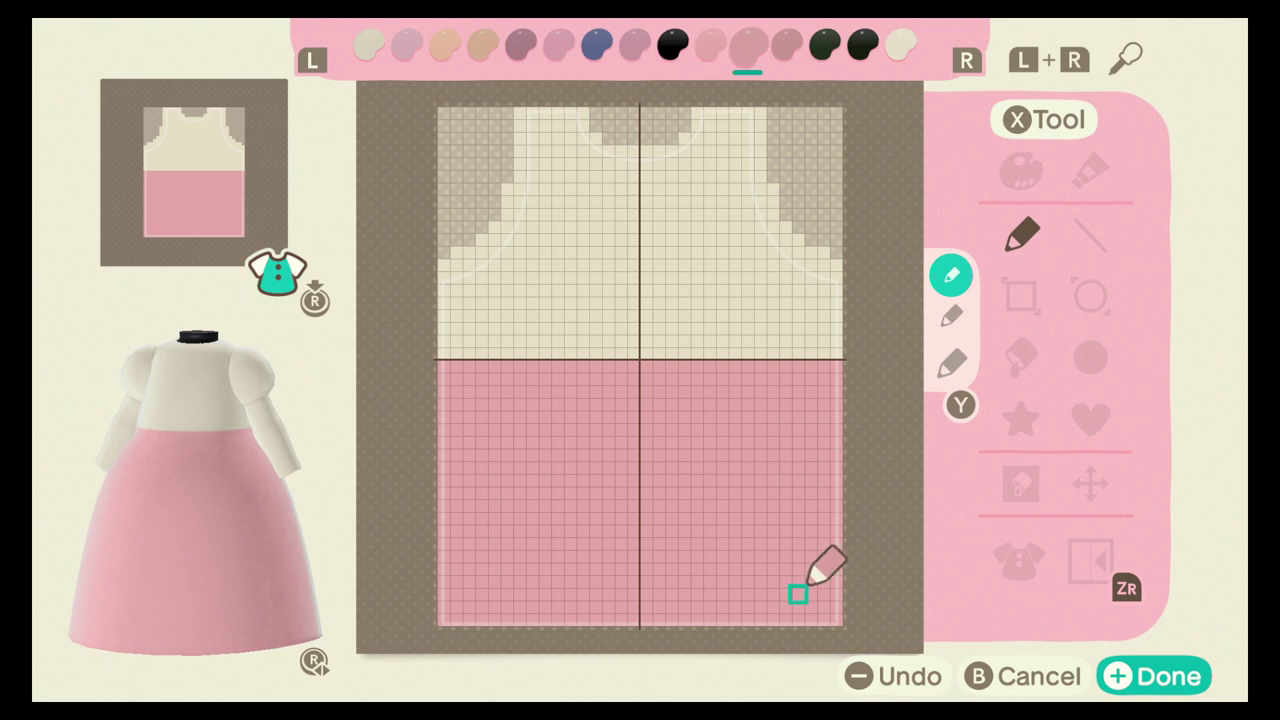
Step: Review the hue, vividness and brightness of the middle pink, keeping the pencil as the drawing tool
key(x)
key(Up)
key(Right)
key(a)
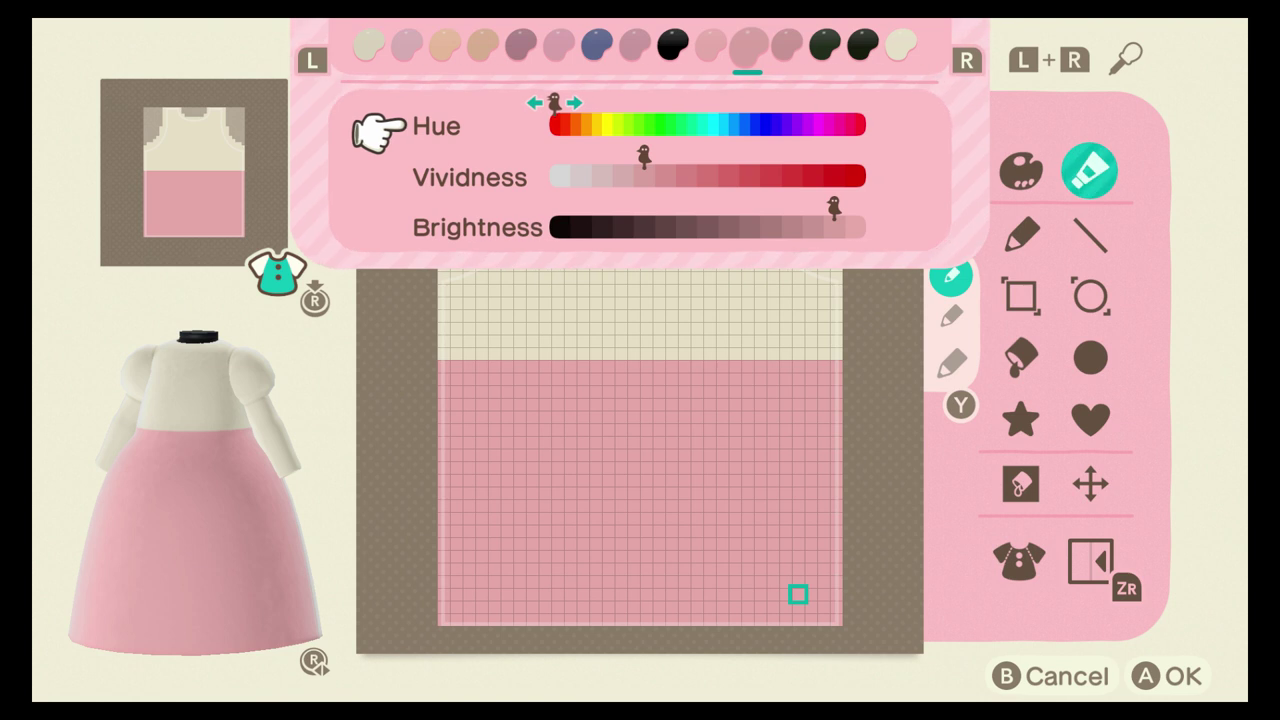
key(a)
key(Down)
key(Left)
key(a)
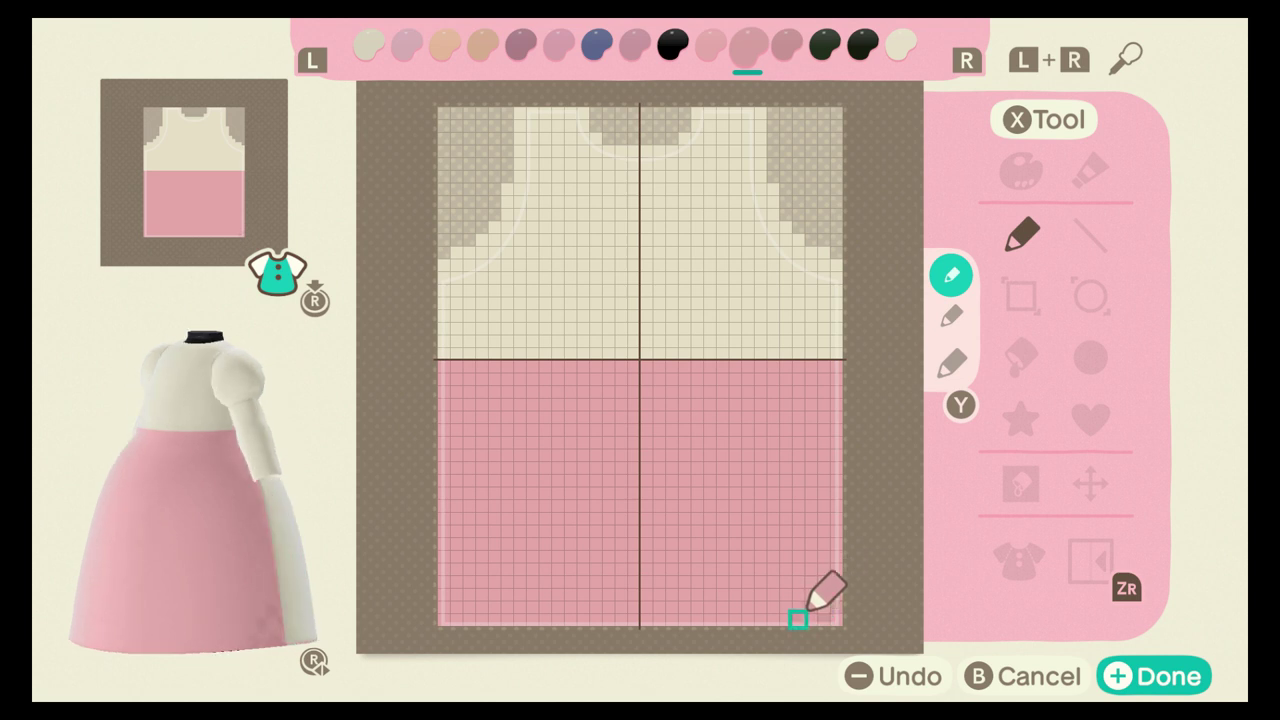
Step: Draw a small checkerboard of middle pink pixels in the lower right corner of the skirt, undoing a stray stroke
click(798, 606)
click(773, 606)
drag(773, 619, 760, 594)
key(minus)
click(773, 606)
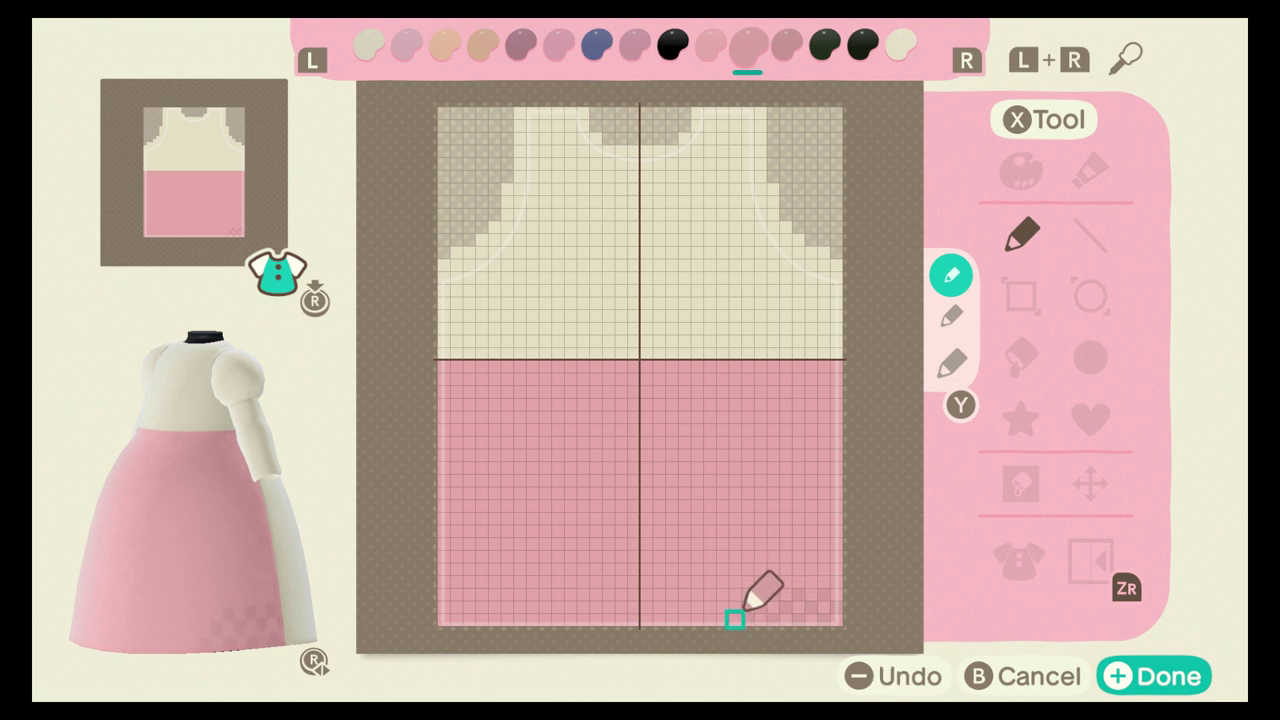
Step: Add alternating middle pink pixels along the skirt's bottom row to its left edge
click(671, 619)
click(646, 619)
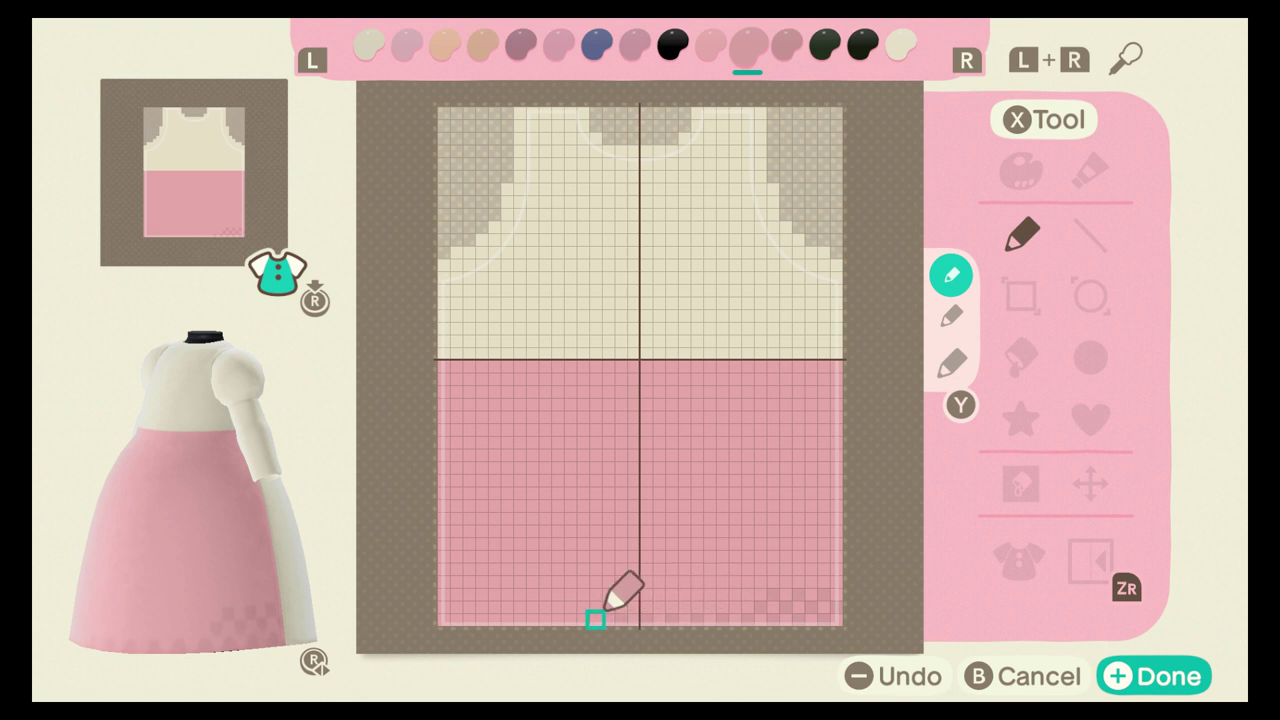
drag(570, 619, 481, 619)
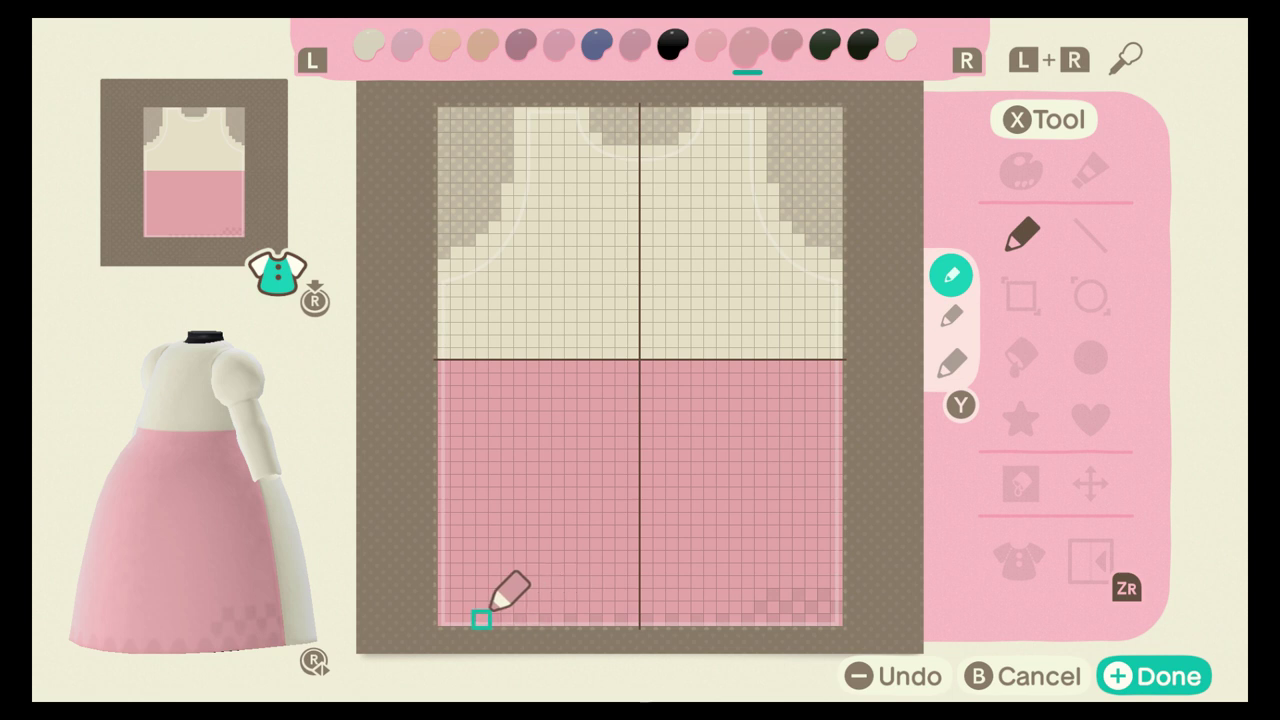
click(456, 607)
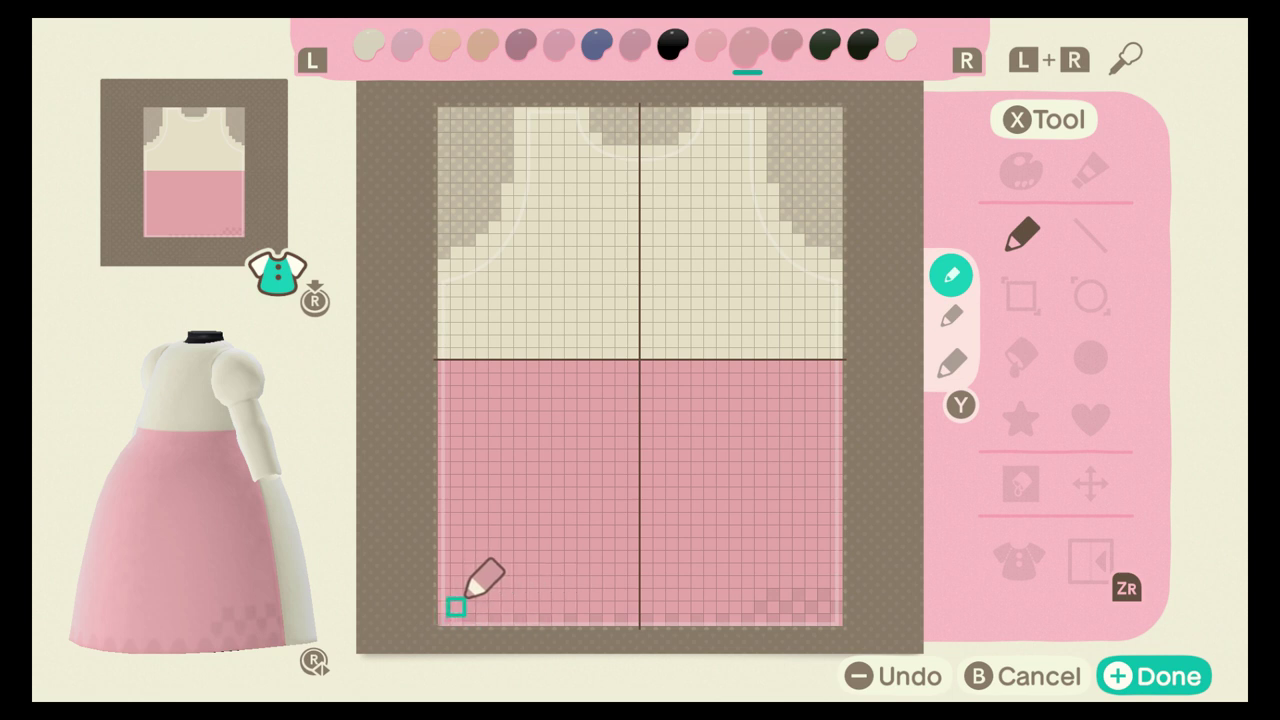
Step: Complete the middle pink checkerboard as a four-row band across the skirt's full hem
mouse_move(507, 619)
mouse_down()
mouse_move(517, 605)
mouse_move(747, 607)
mouse_move(720, 594)
mouse_move(469, 594)
mouse_move(532, 582)
mouse_up()
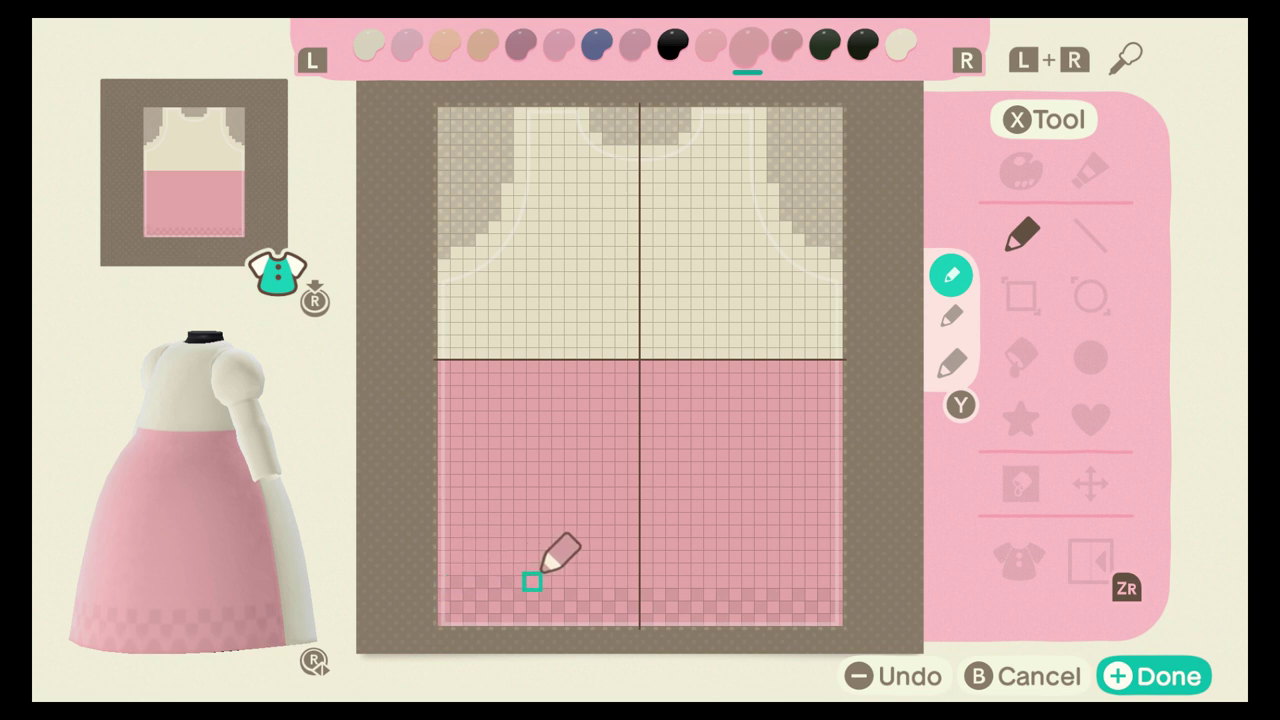
click(557, 582)
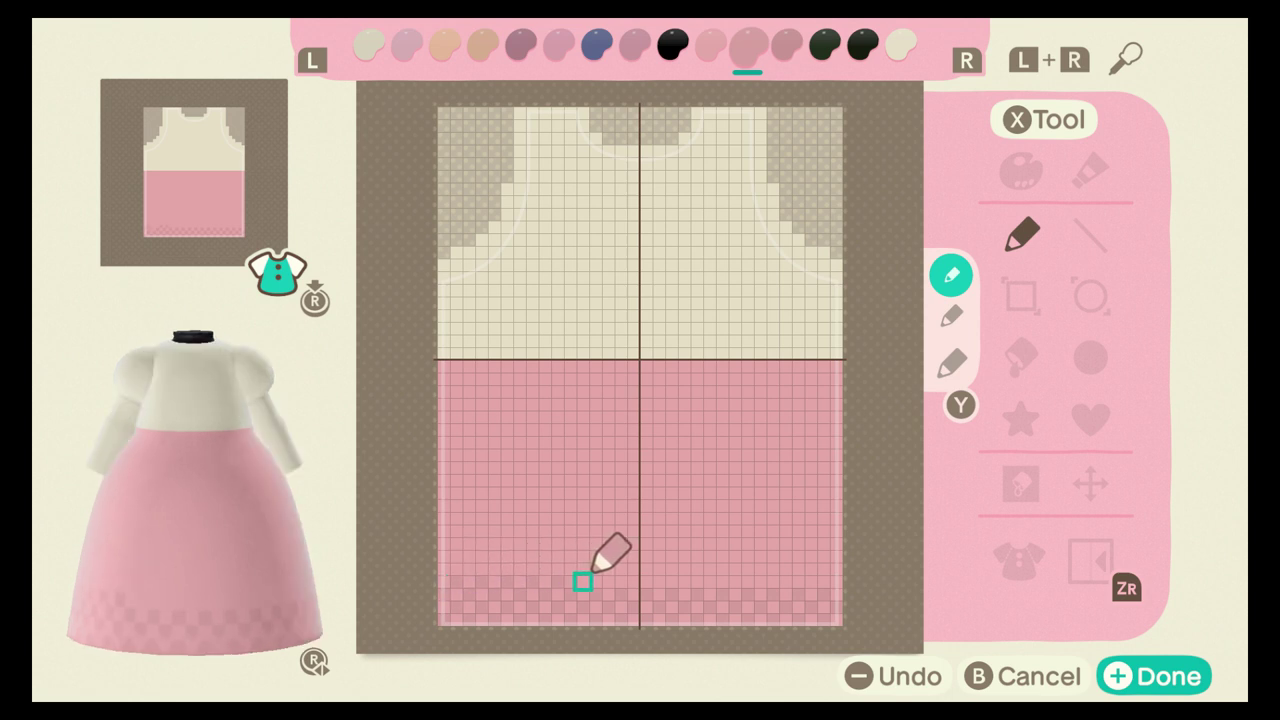
drag(582, 582, 811, 581)
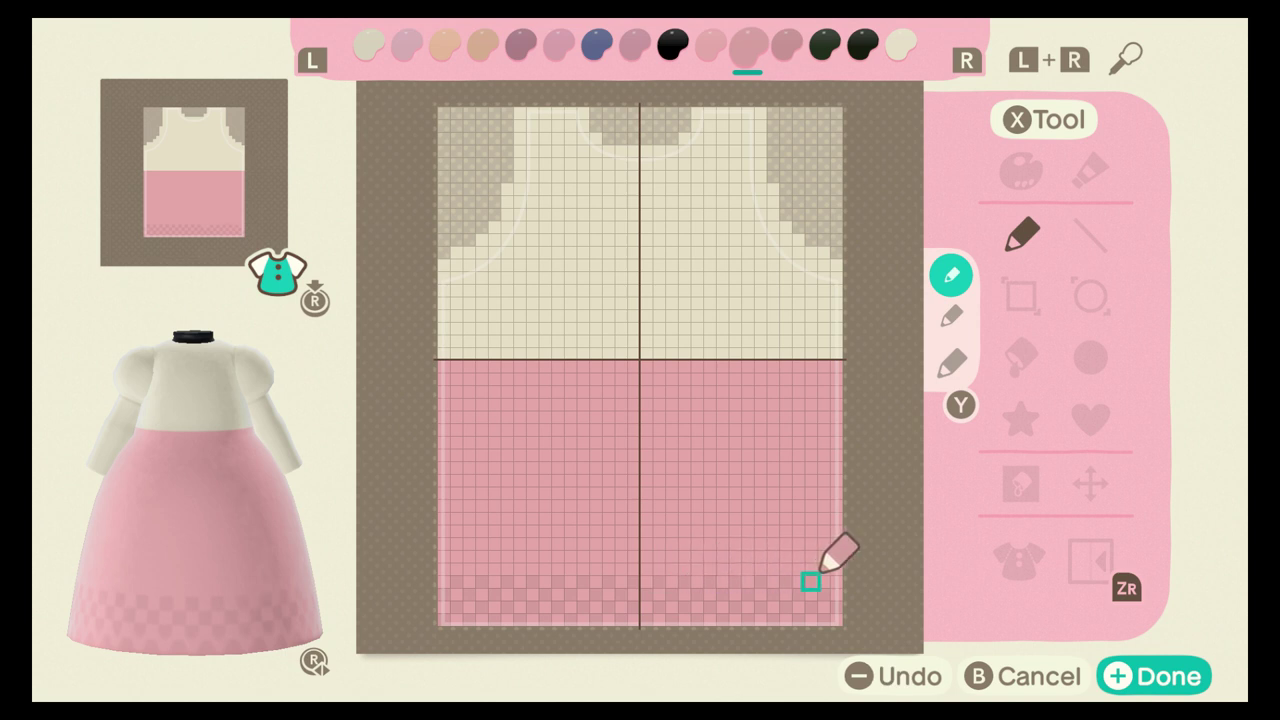
Step: Select the darkest of the three pinks for the pencil and review its colour settings
key(r)
key(x)
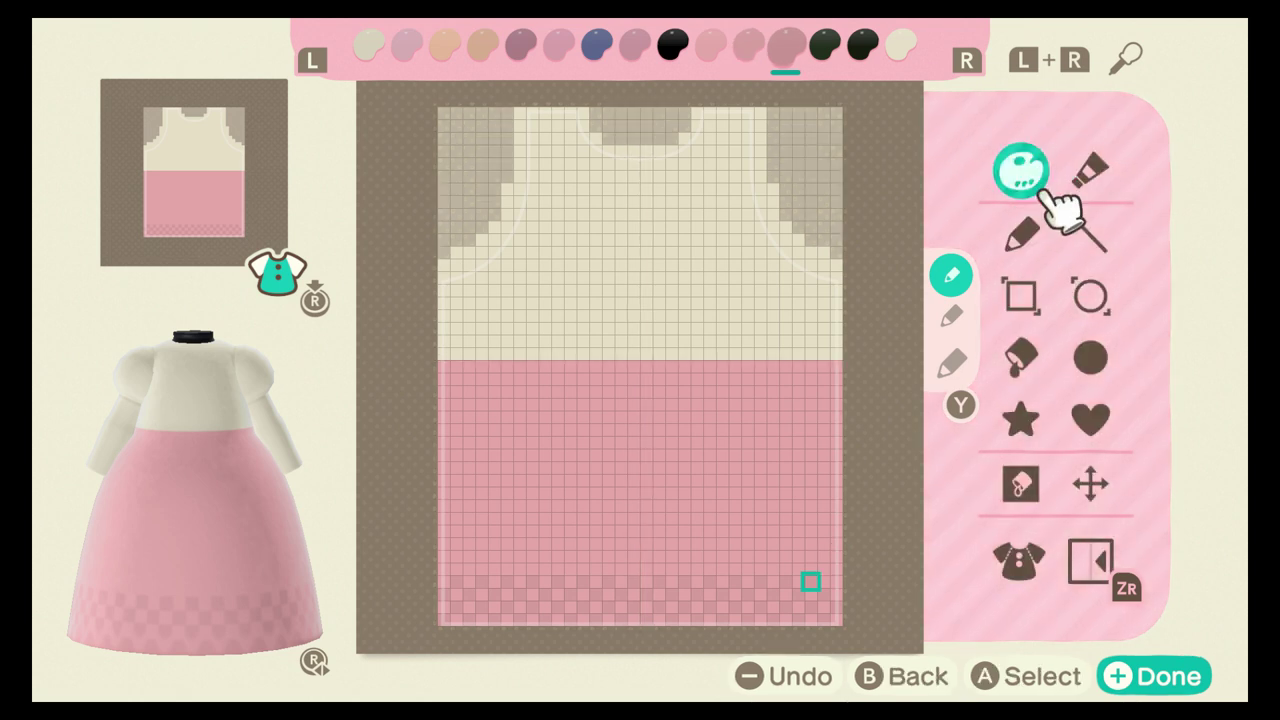
click(1090, 171)
key(a)
key(Down)
key(Left)
key(a)
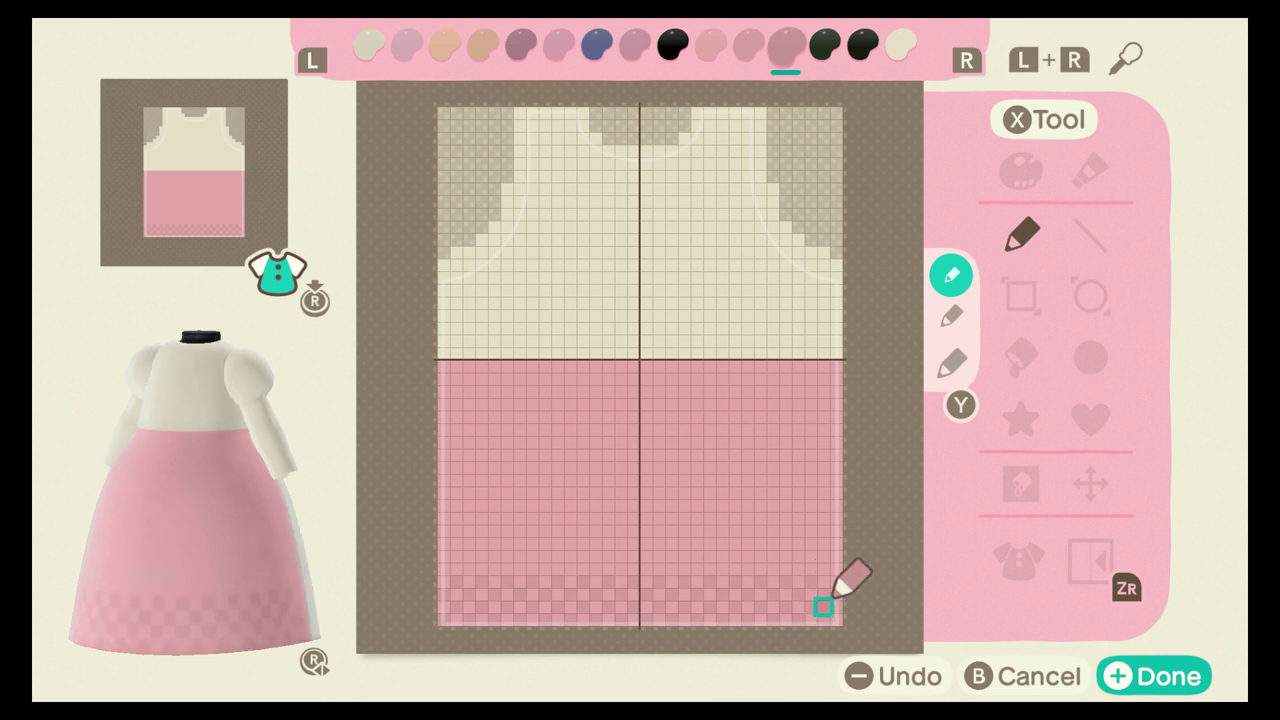
Step: Fill alternating pixels with the darkest pink along the second row of the hem band, working across to the skirt's left edge
click(747, 607)
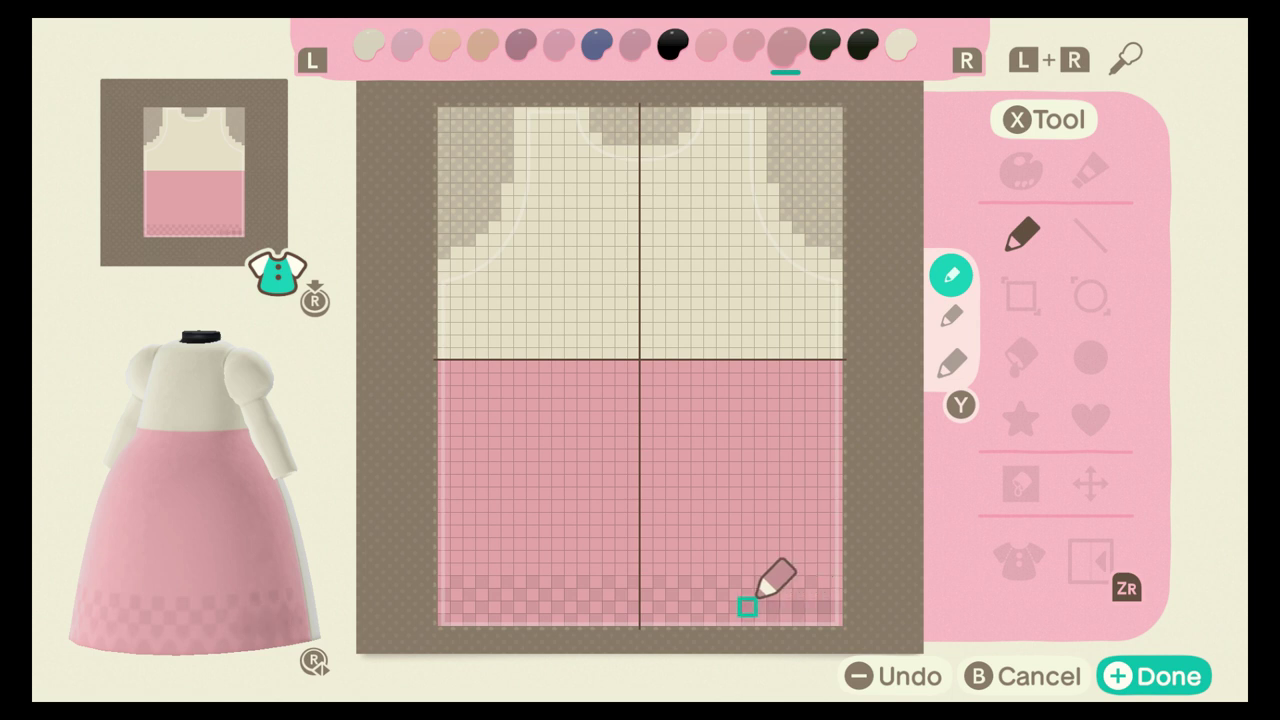
click(722, 607)
click(697, 607)
click(671, 607)
click(646, 607)
click(621, 607)
click(596, 607)
click(570, 607)
click(545, 607)
click(519, 607)
click(494, 607)
click(469, 607)
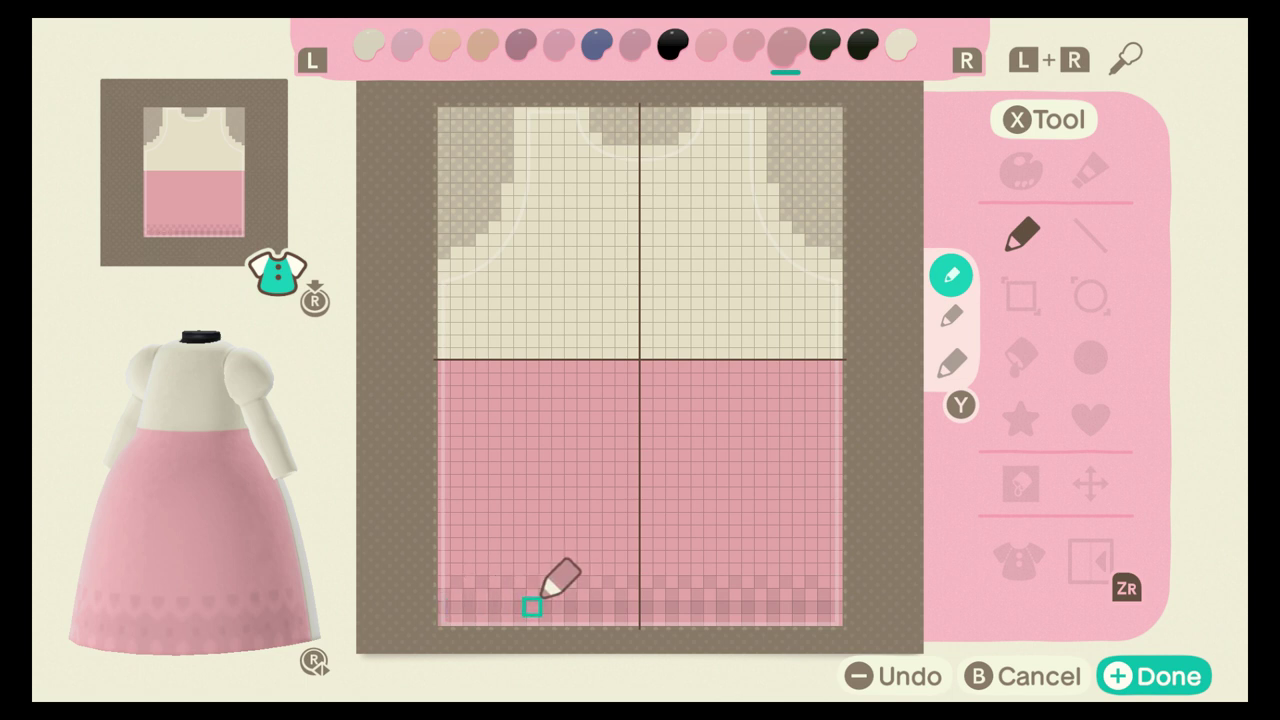
Step: Add alternating darkest pink pixels across the top row of the checkered hem band
click(545, 582)
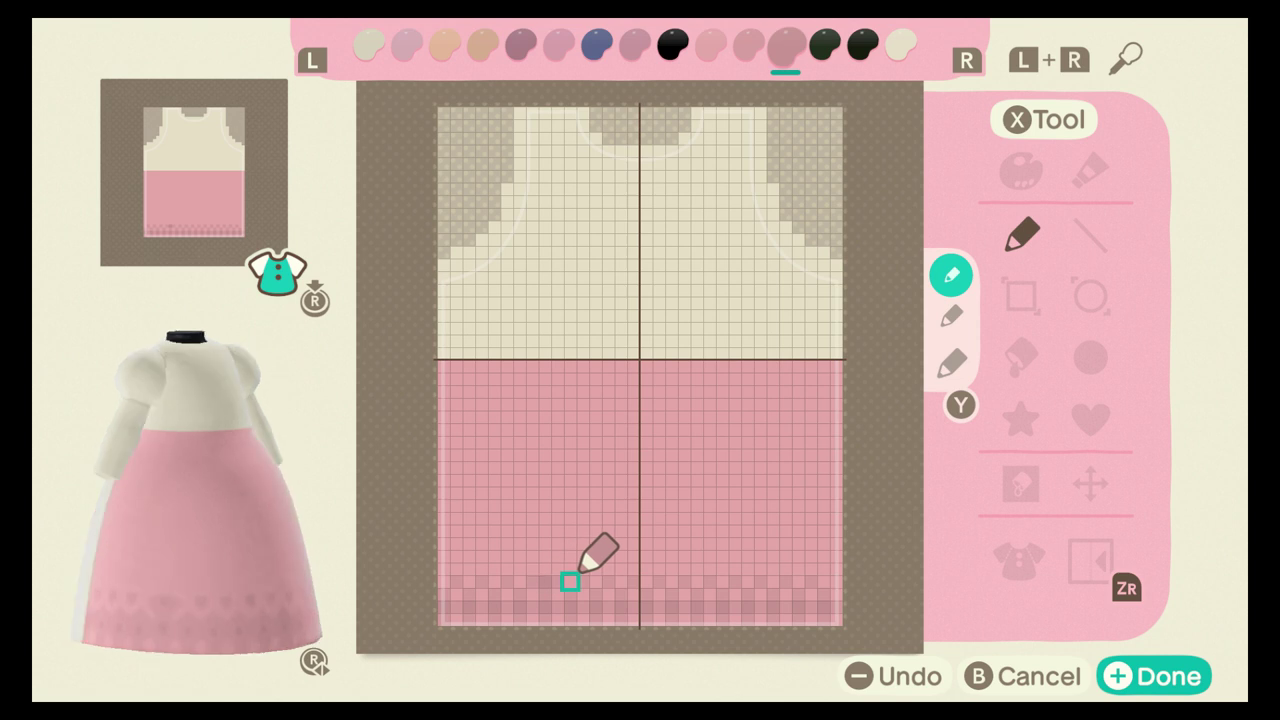
click(570, 582)
click(595, 582)
click(621, 582)
click(646, 582)
drag(671, 582, 836, 582)
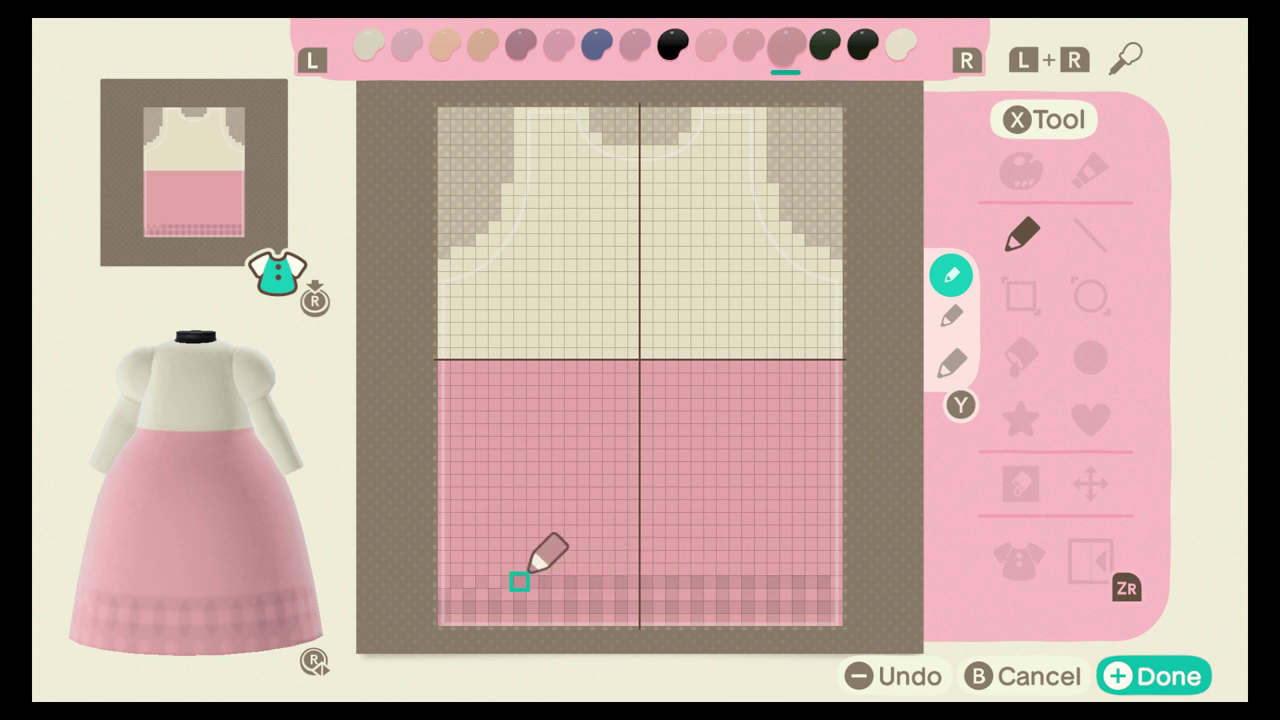
Step: Extend the plaid up to the skirt's waistline, alternating the middle and darkest pinks in the same repeating pattern
key(l)
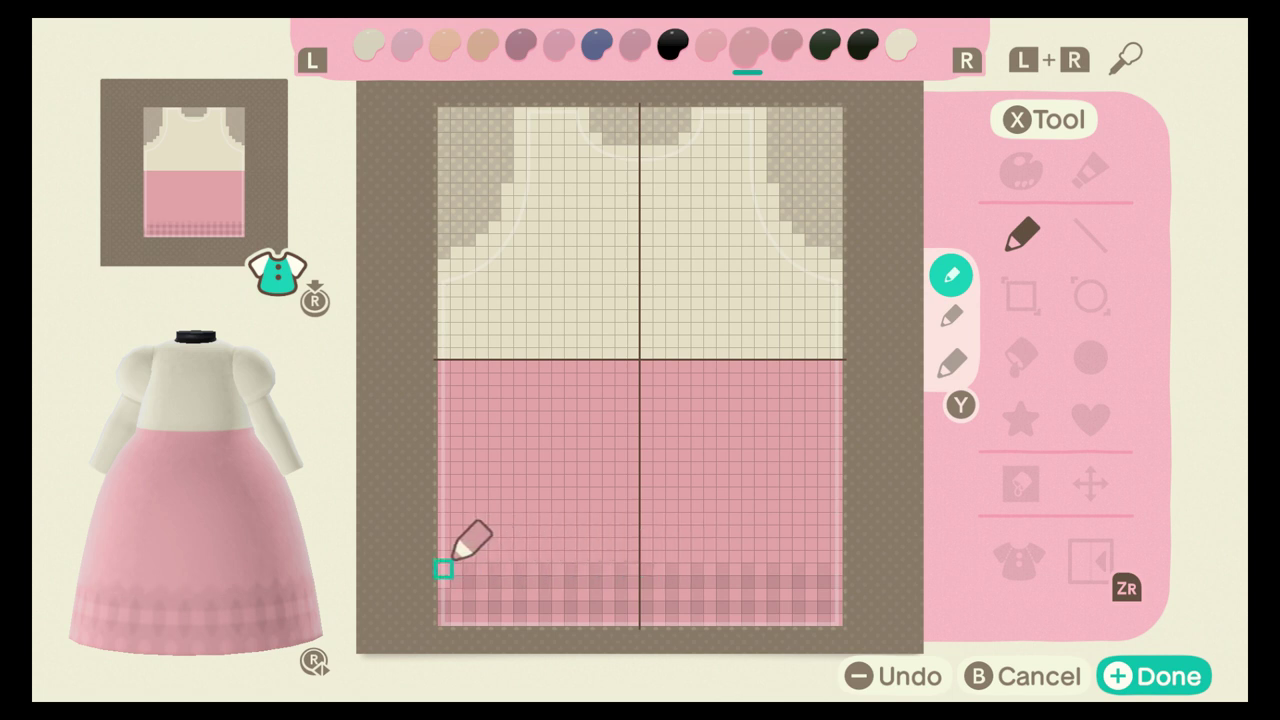
key(r)
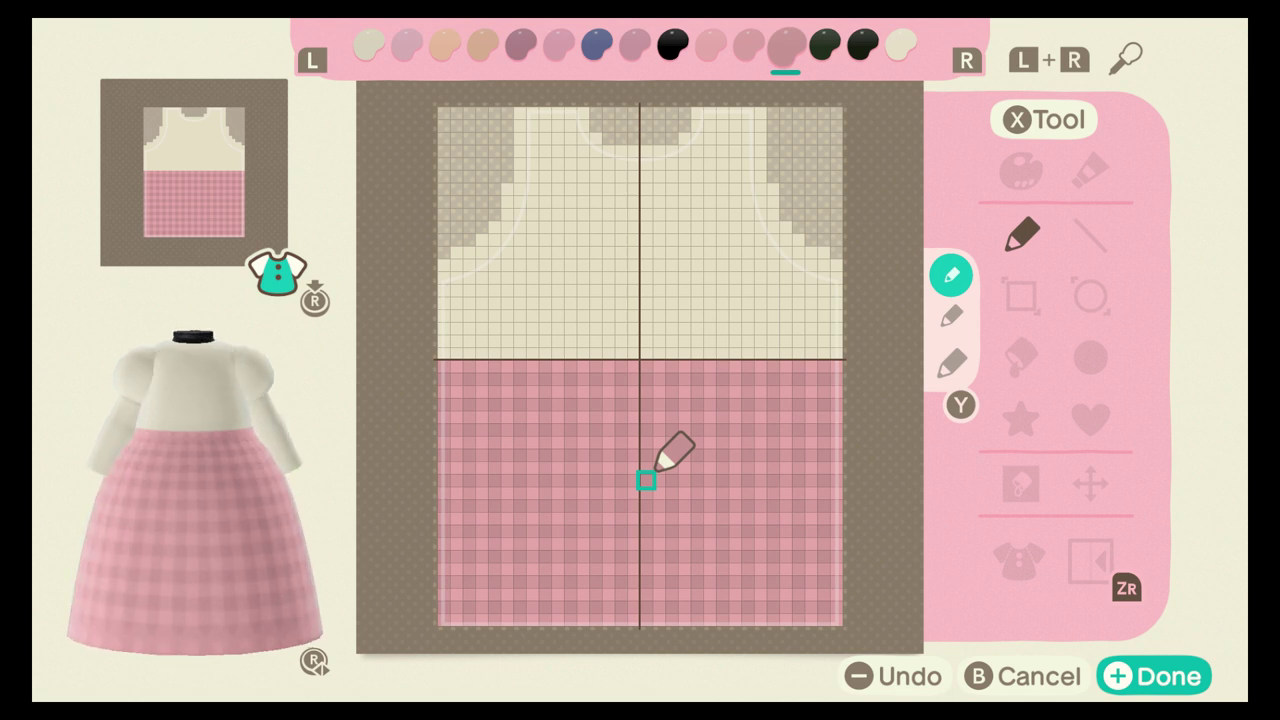
Step: Review the hue, vividness and brightness settings of the darkest pink
key(x)
click(1089, 170)
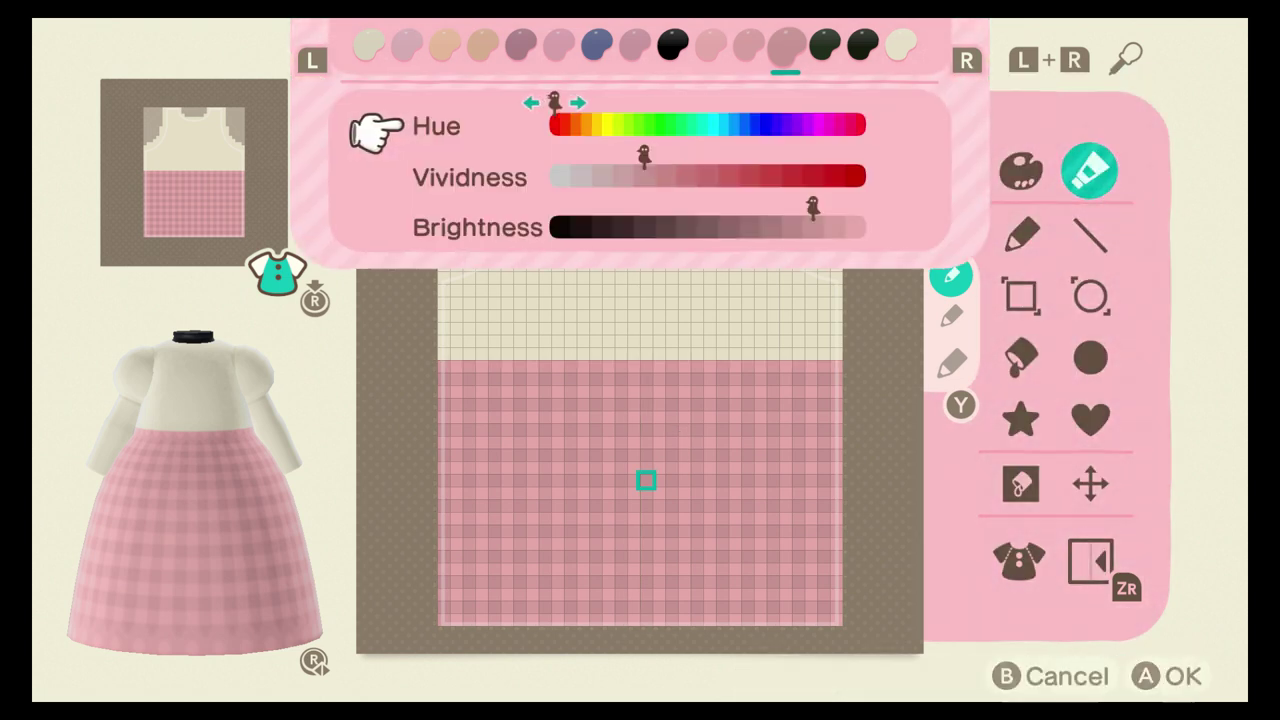
key(Down)
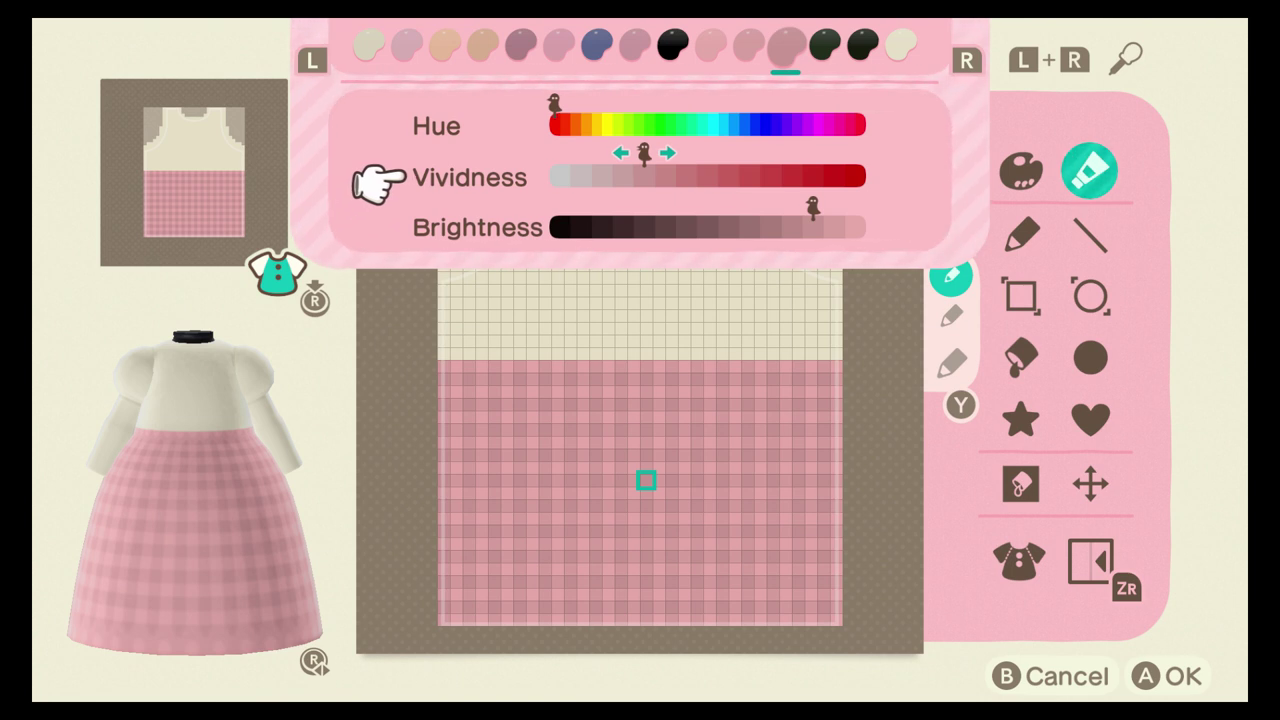
key(a)
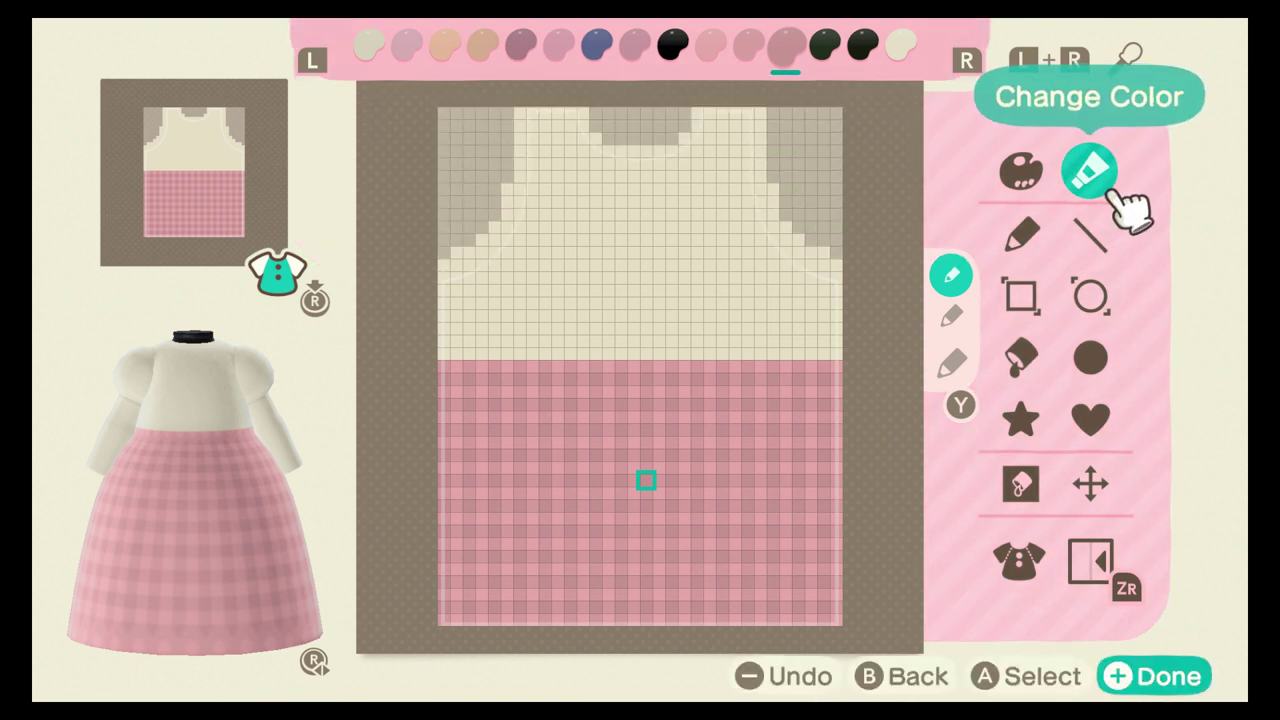